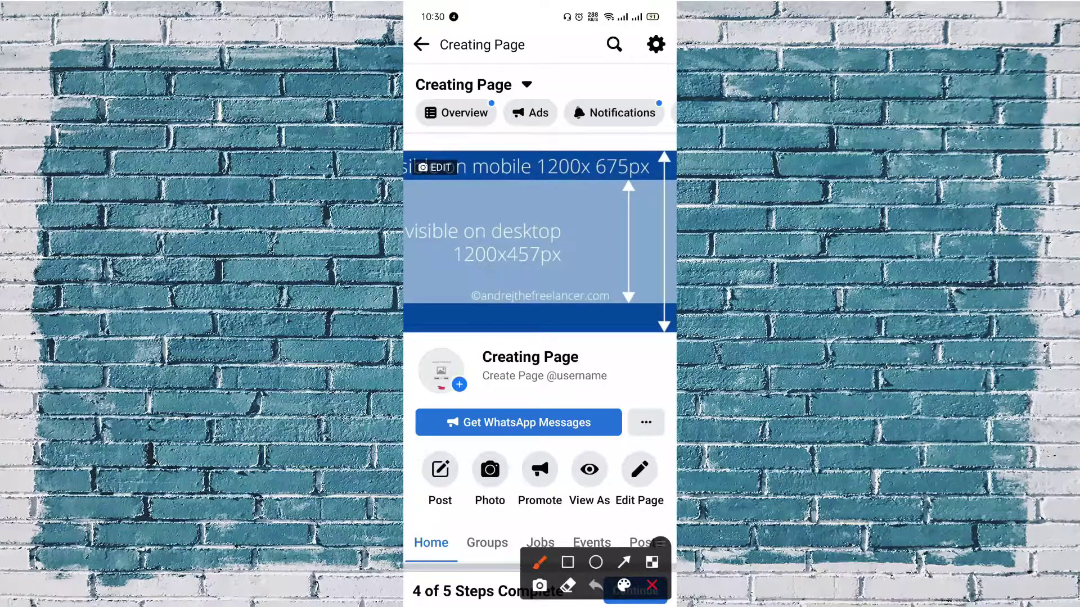
Annotate the page's cover photo, profile picture and nearby areas with red arrows, and close the drawing overlay
click(623, 561)
drag(416, 338, 474, 280)
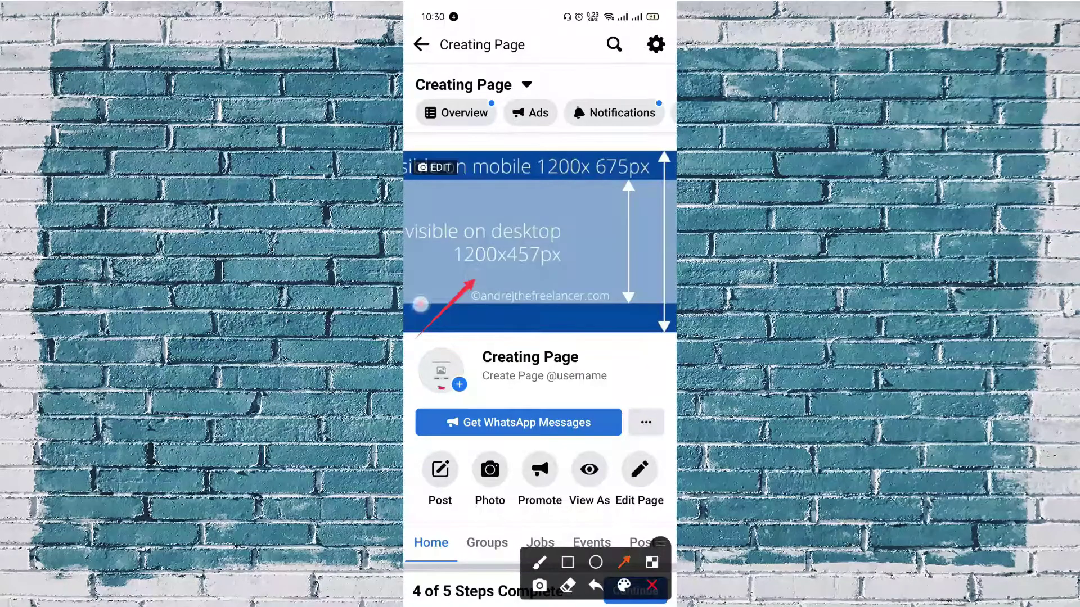
drag(421, 304, 437, 359)
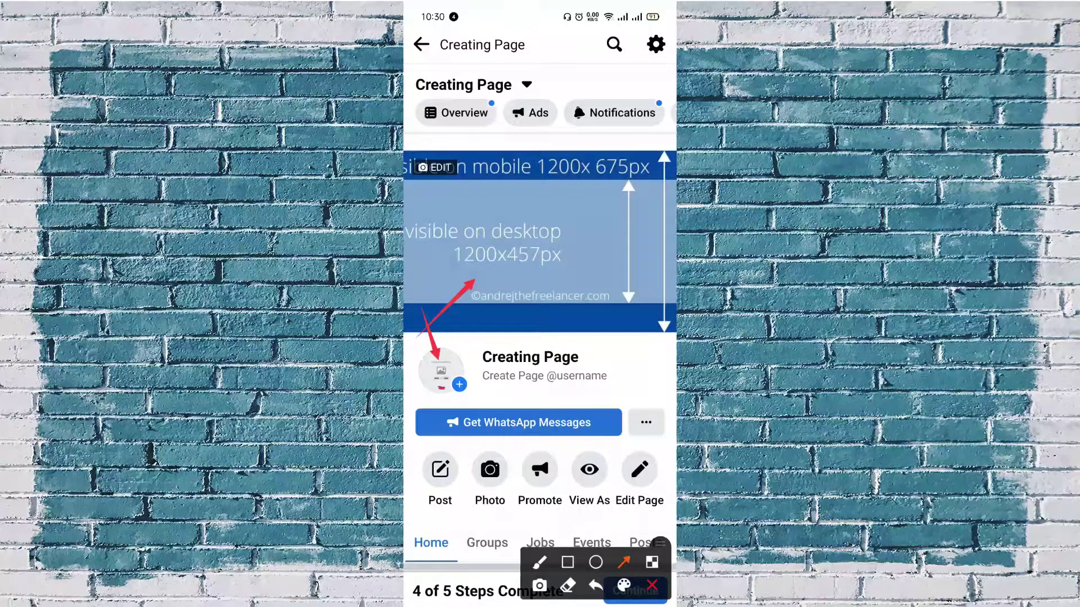
drag(471, 388, 491, 411)
drag(419, 535, 447, 582)
click(652, 585)
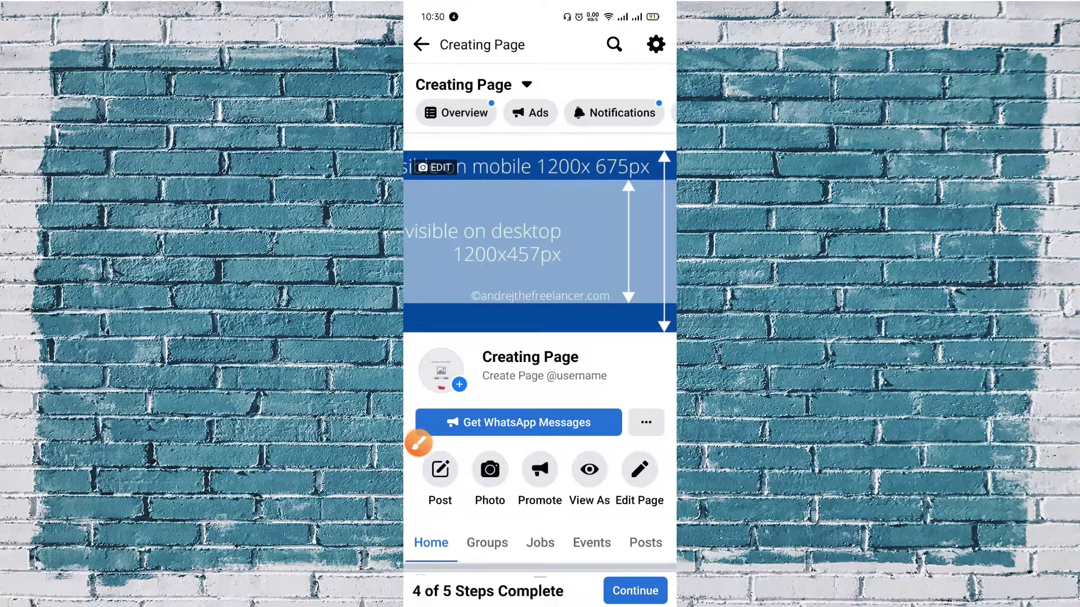
View the remaining page setup step and dismiss the prompt for inviting friends to like the page
click(641, 594)
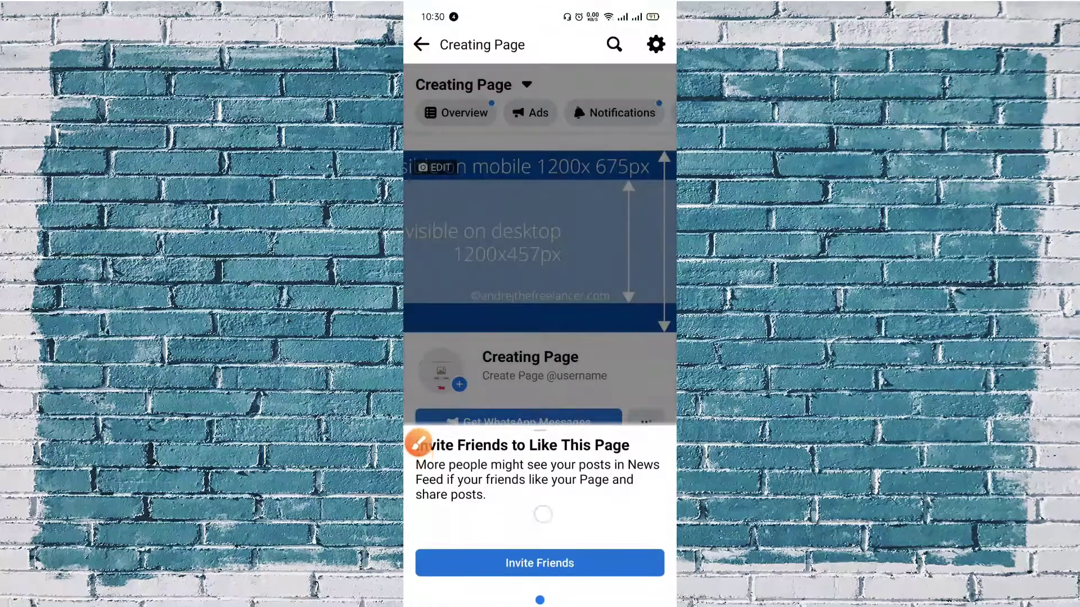
drag(529, 423, 530, 523)
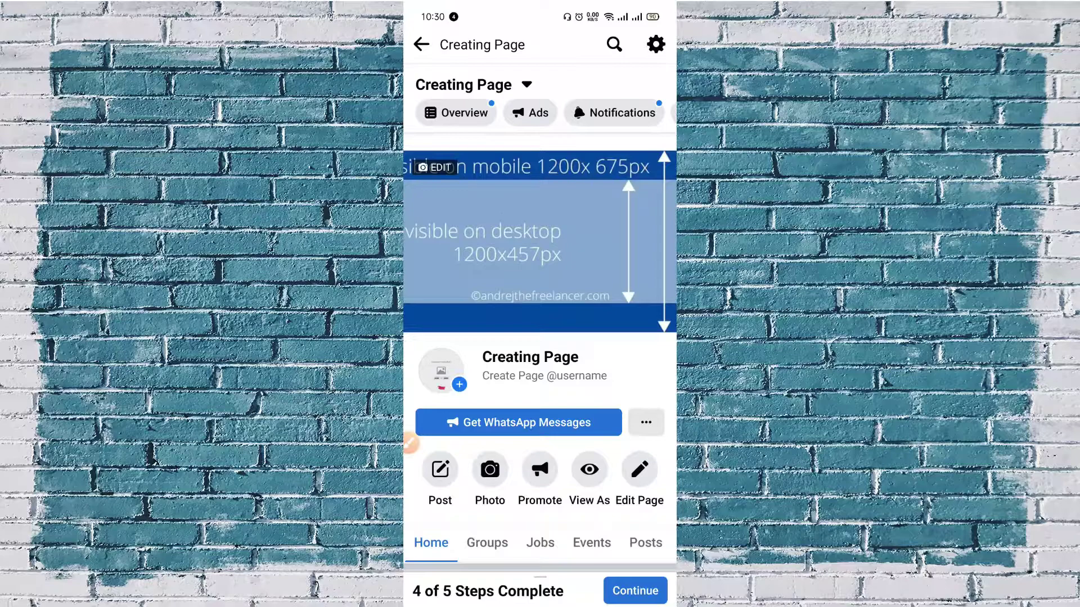
scroll(540, 348, down, 3)
scroll(539, 349, up, 3)
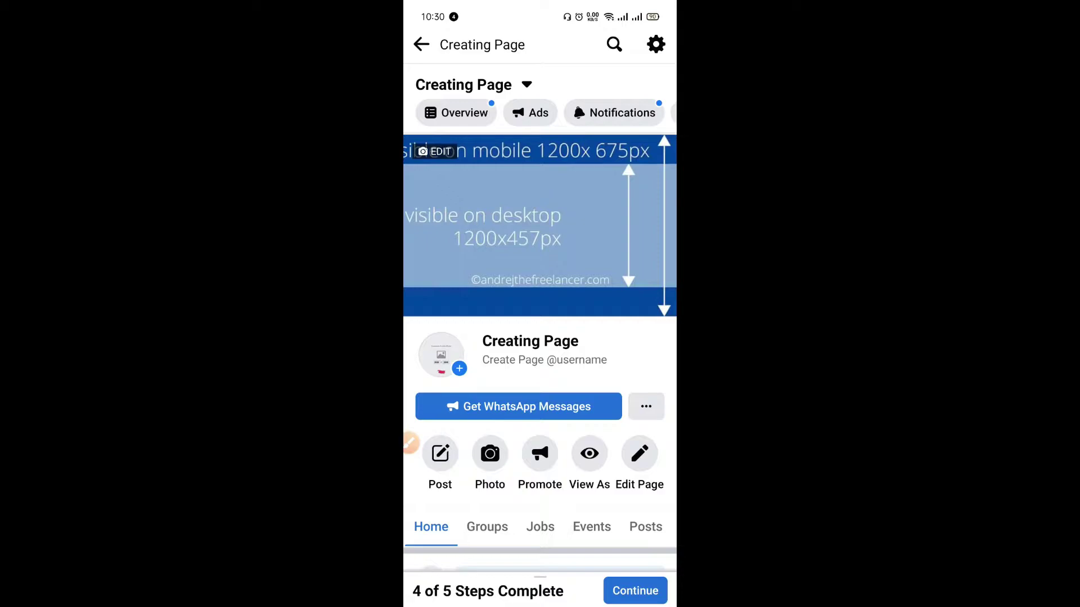
click(413, 442)
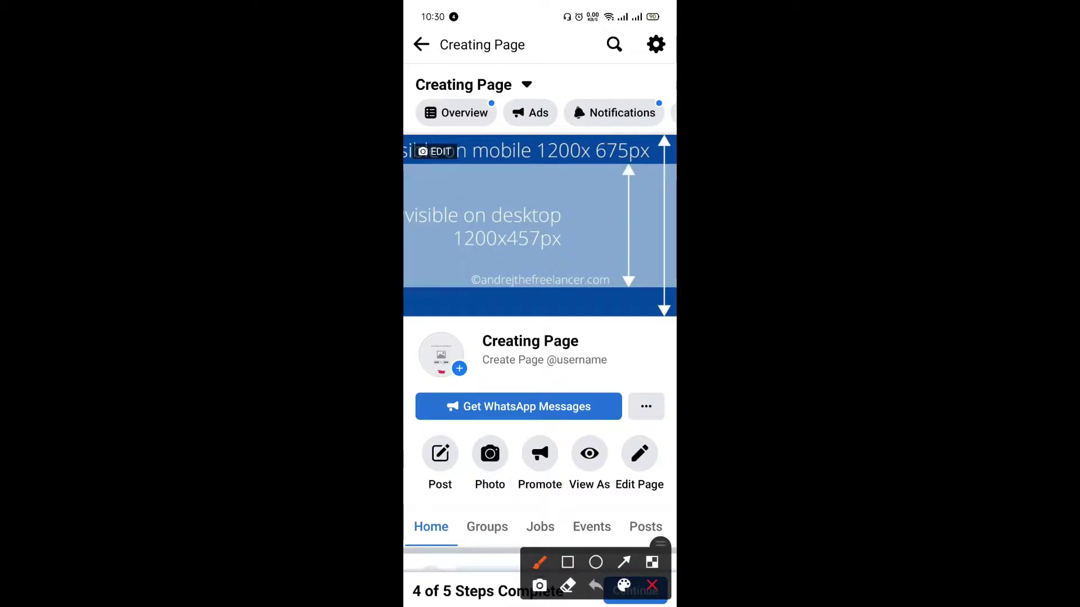
click(623, 562)
drag(416, 399, 537, 371)
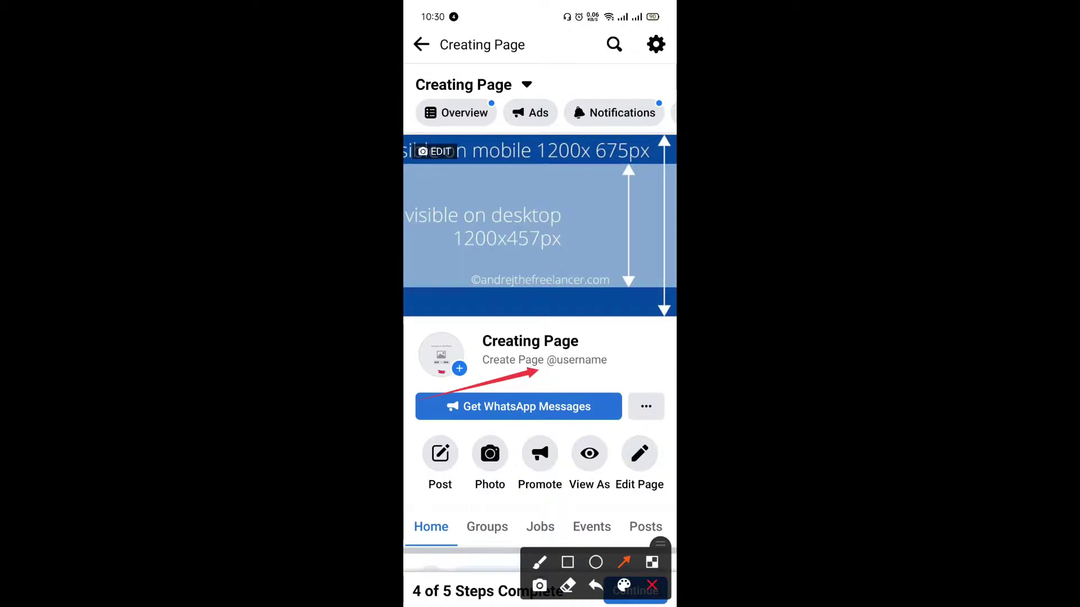
click(652, 586)
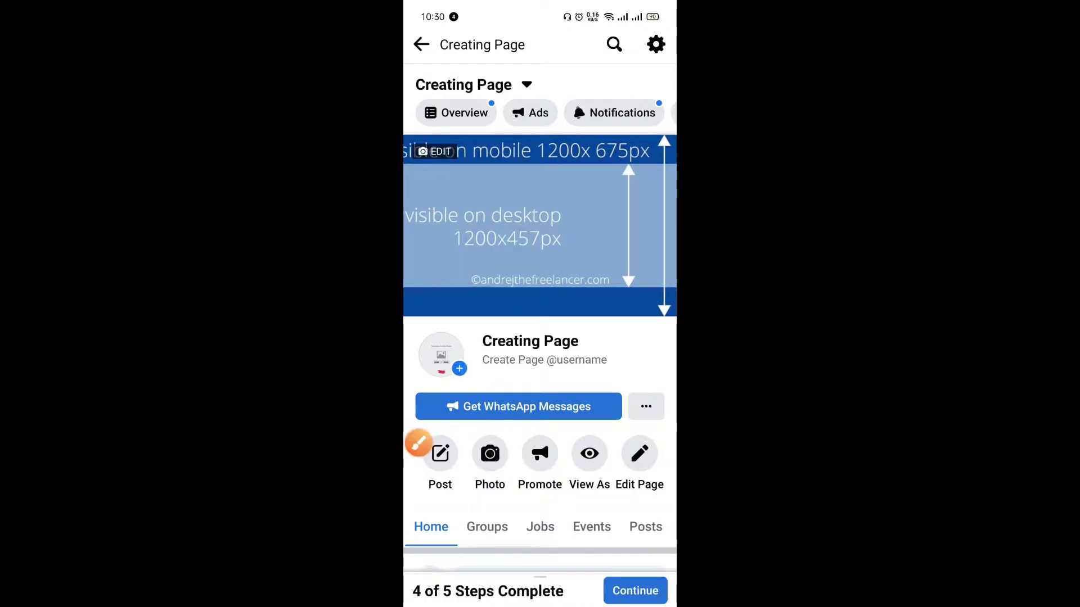
Open the page username form from beneath the page name and enter "creating pake" as the username
click(544, 360)
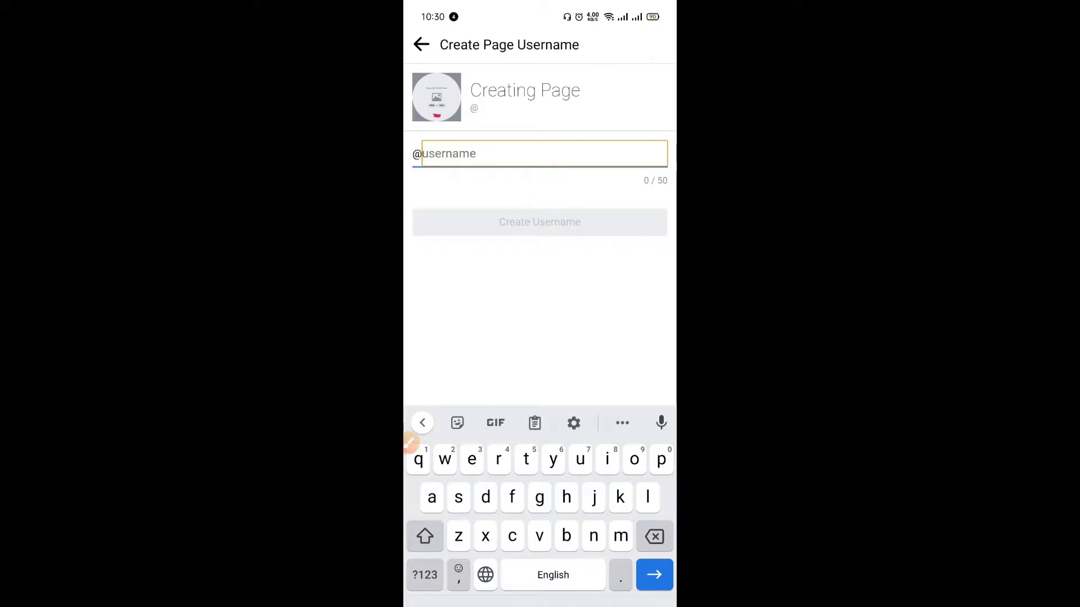
text(crrat)
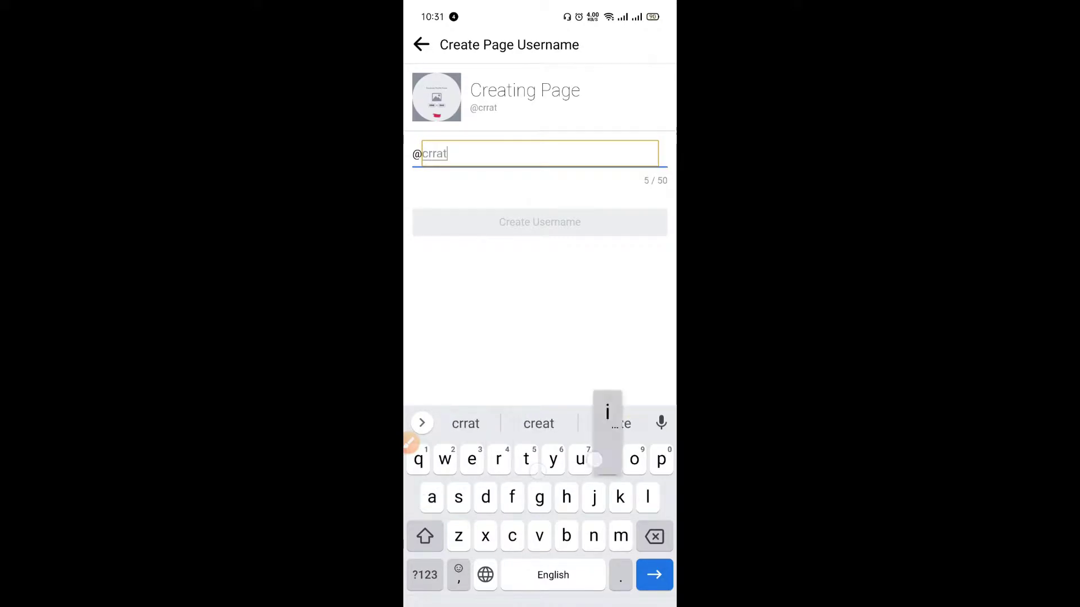
text(i)
click(612, 424)
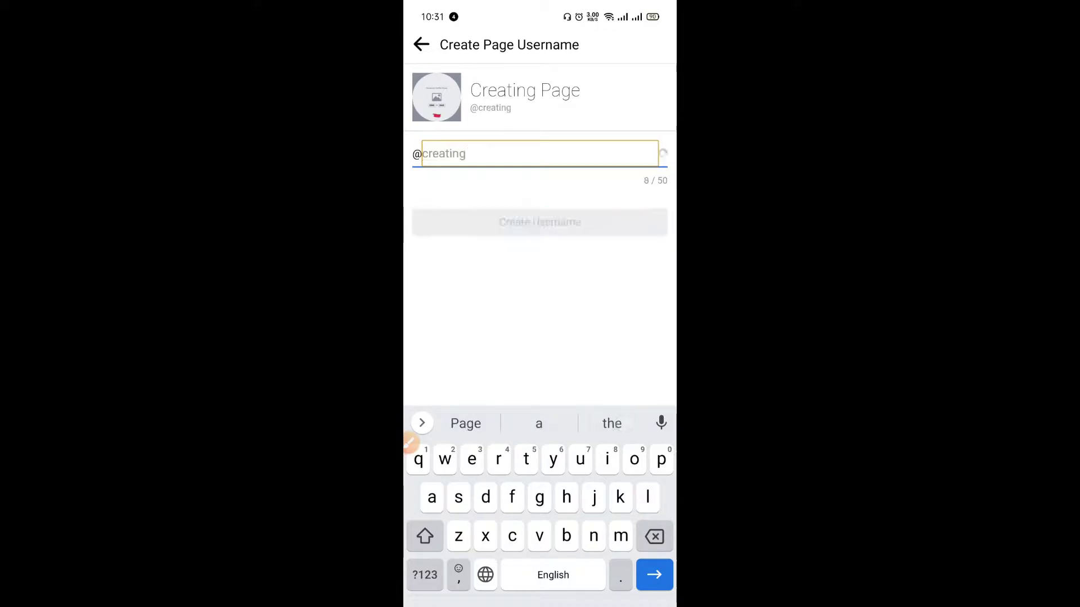
text(pake)
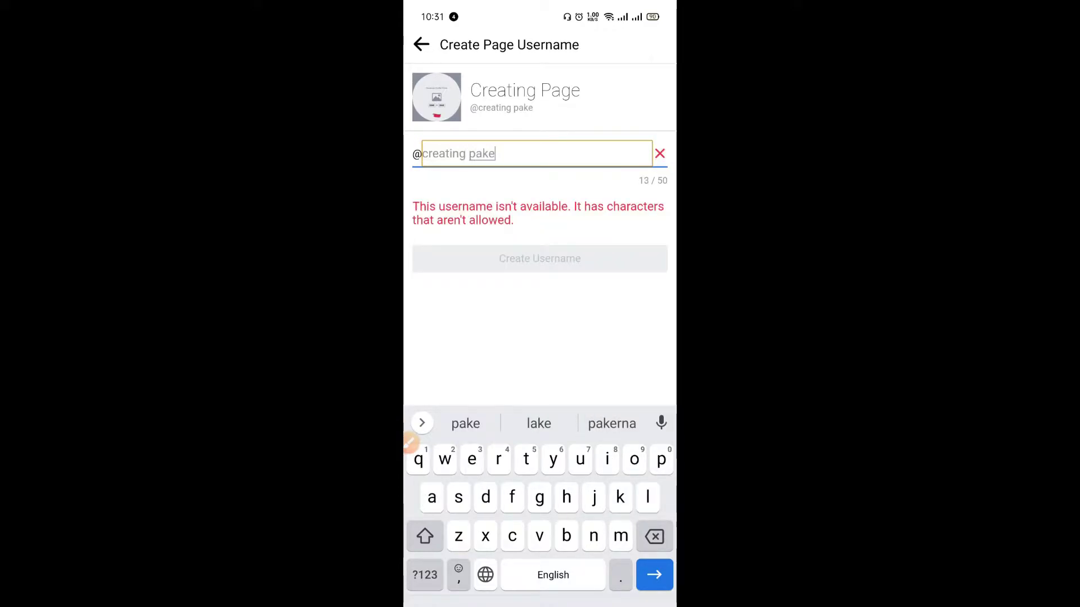
Correct the username to creatingpage1, without the space, and create it for the page
click(468, 153)
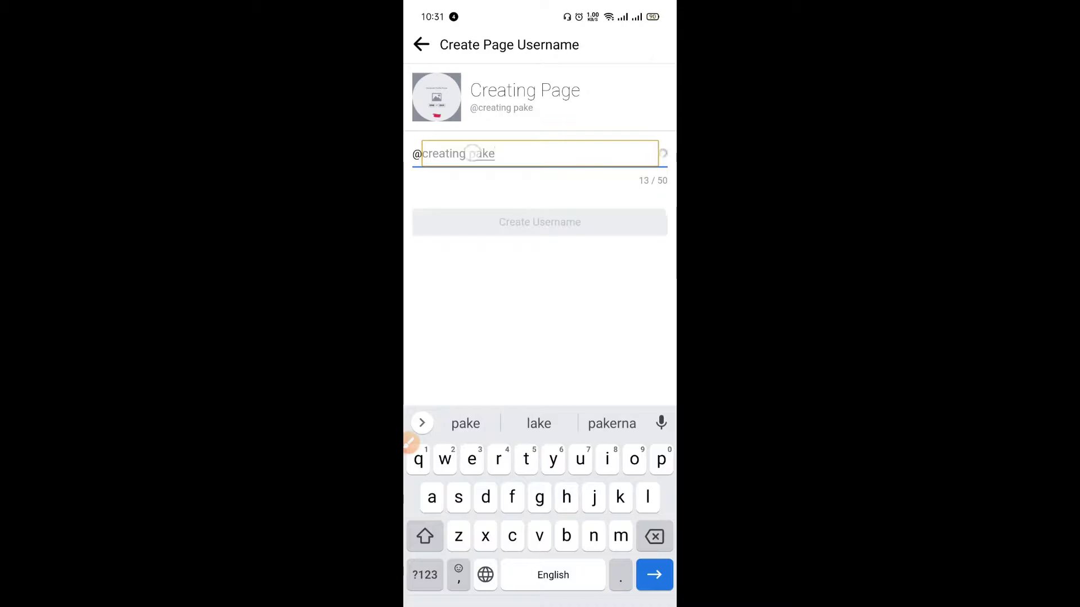
key(BackSpace)
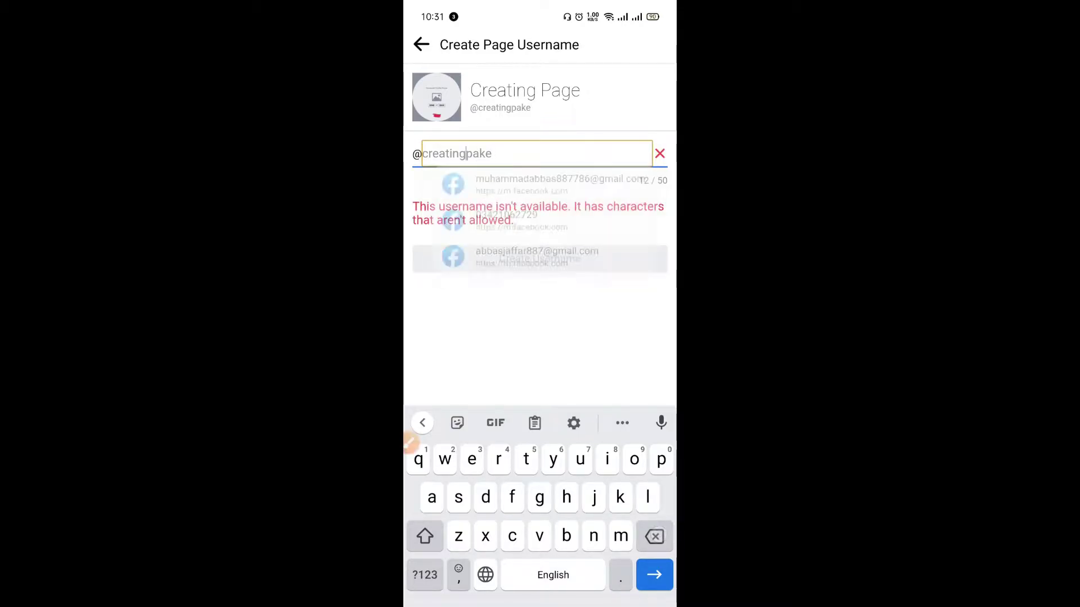
click(494, 153)
key(BackSpace)
key(BackSpace)
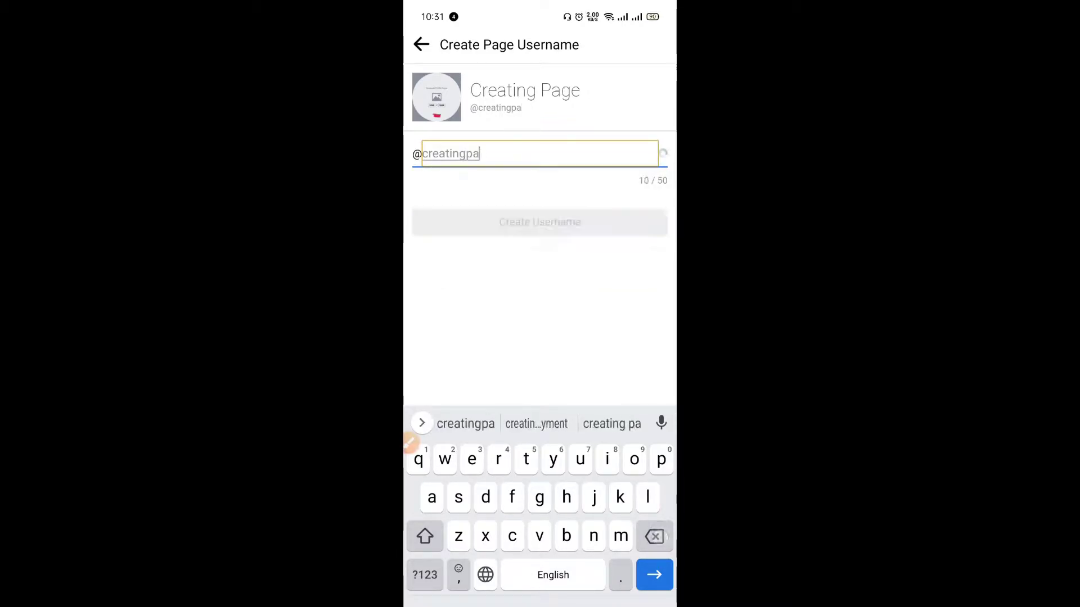
text(ge)
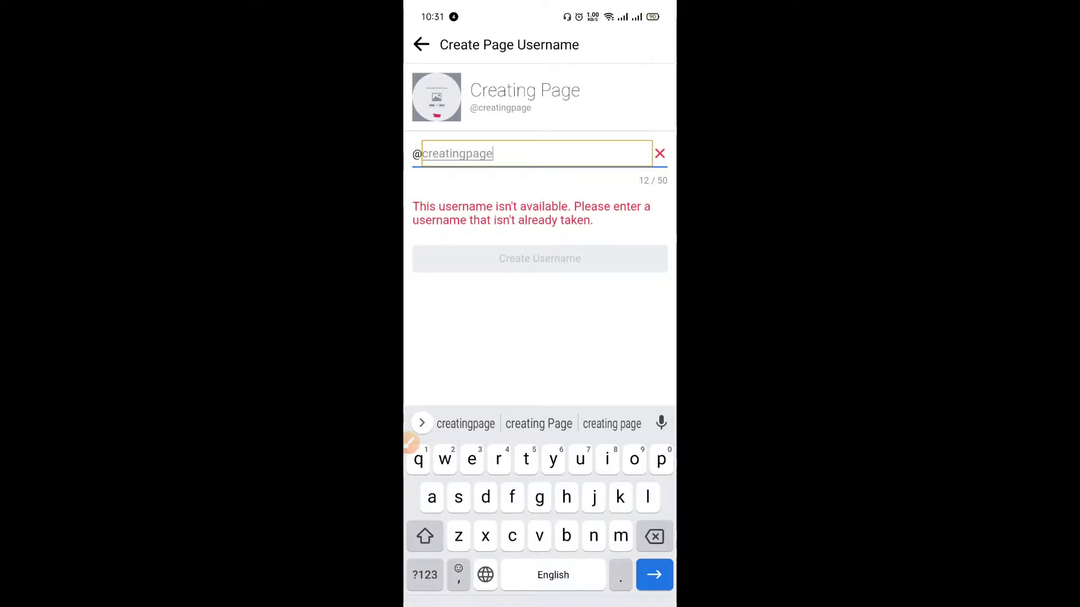
text(1)
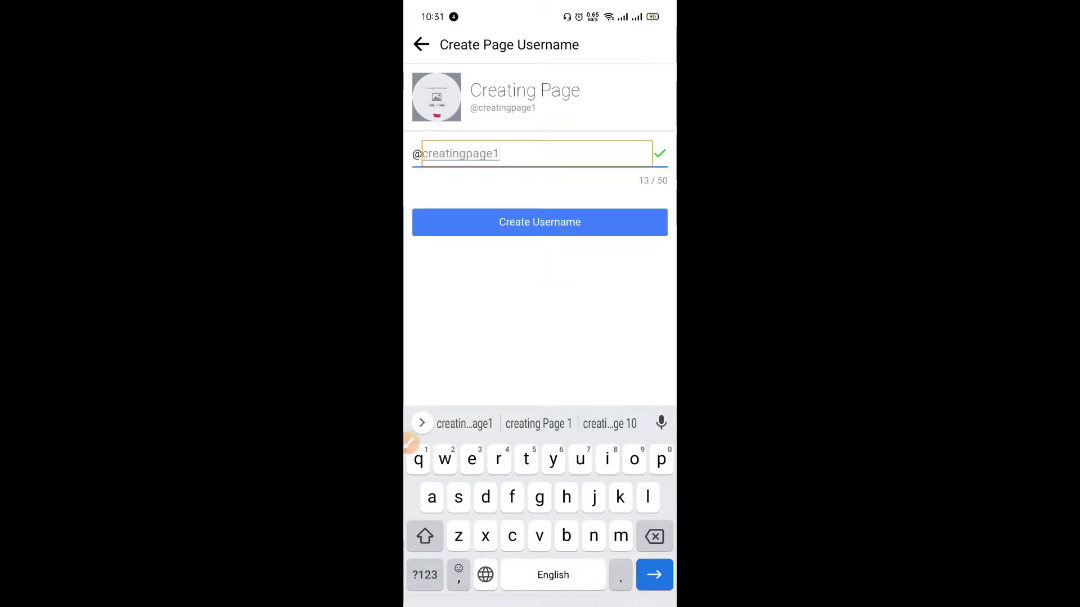
click(465, 222)
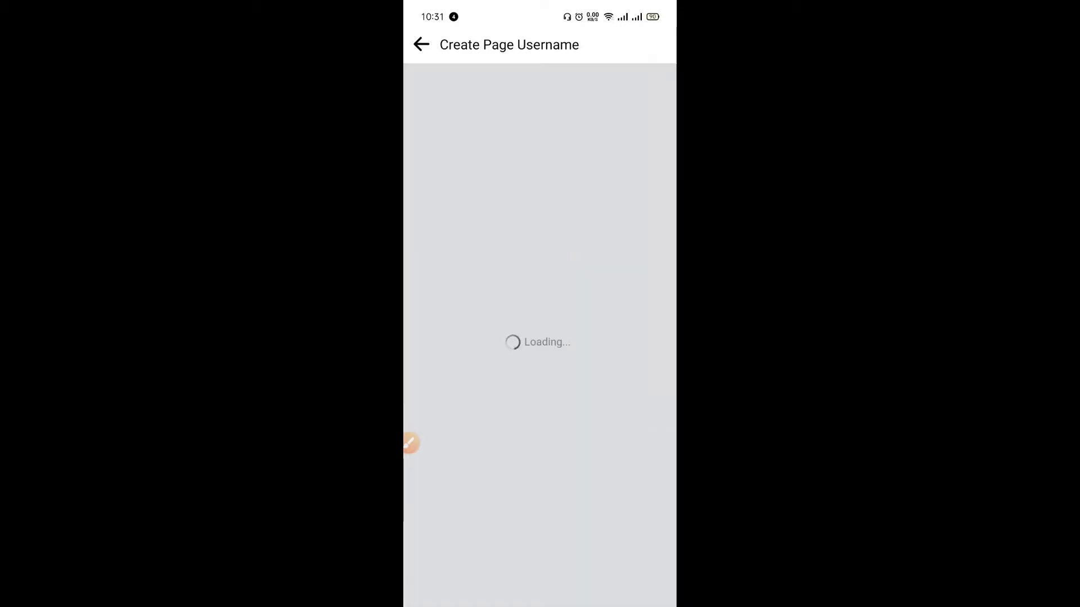
Frame the fb.me and m.me page links in a red rectangle, mark them with arrows, and close the drawing overlay
click(410, 442)
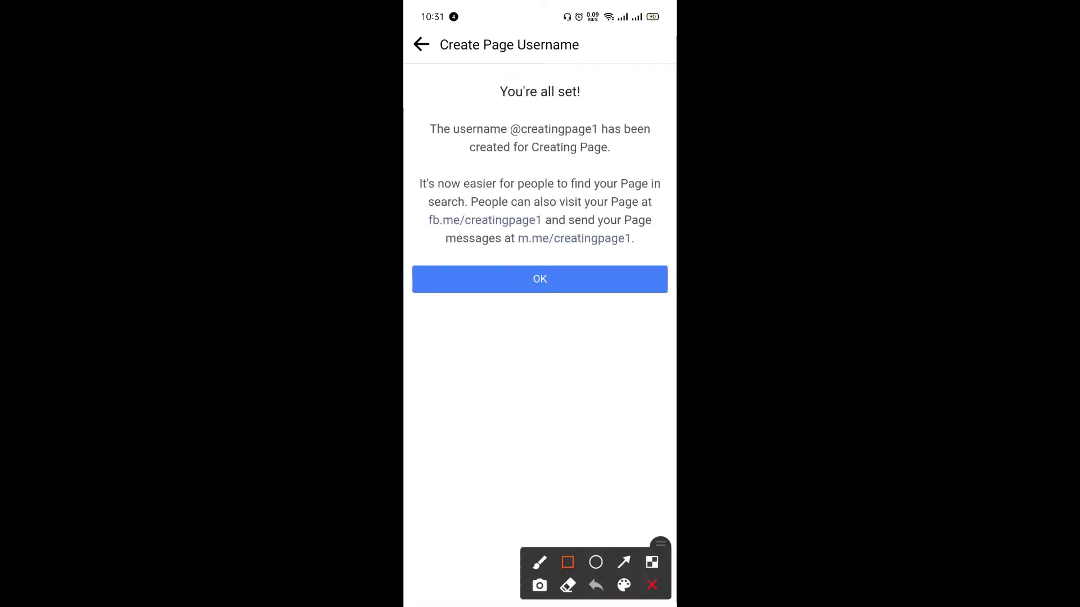
mouse_move(415, 201)
mouse_down()
mouse_move(451, 227)
mouse_move(646, 242)
mouse_move(658, 257)
mouse_up()
click(622, 562)
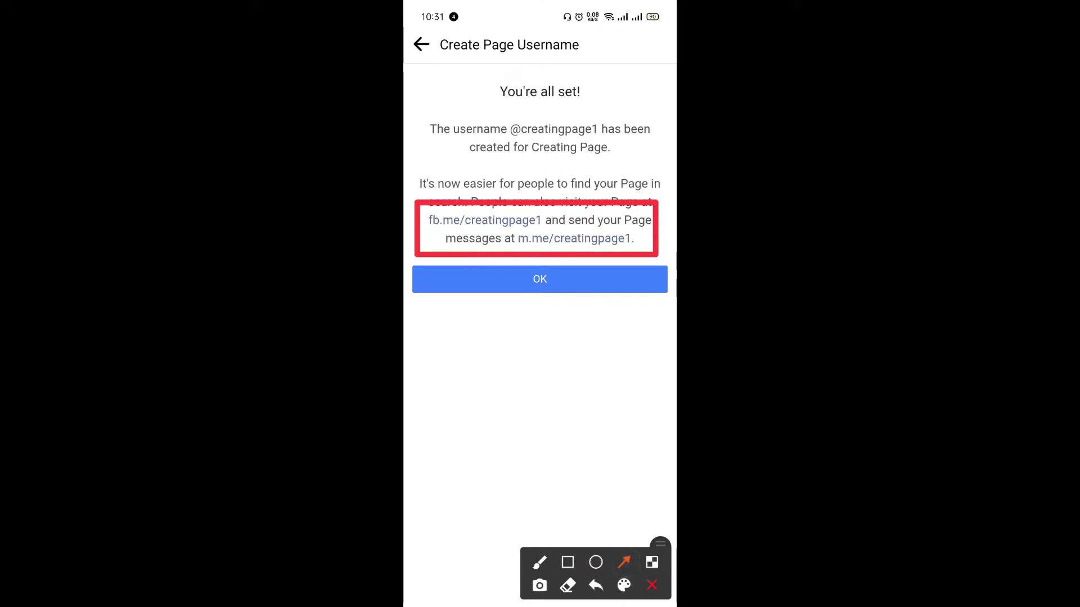
drag(416, 291, 434, 233)
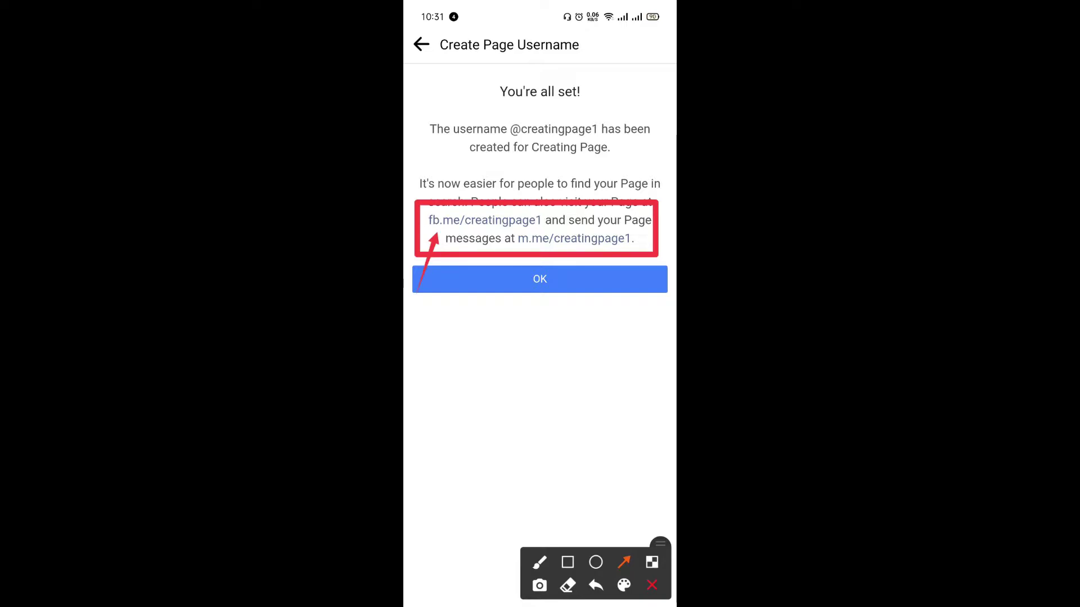
drag(423, 187, 443, 211)
drag(492, 316, 537, 250)
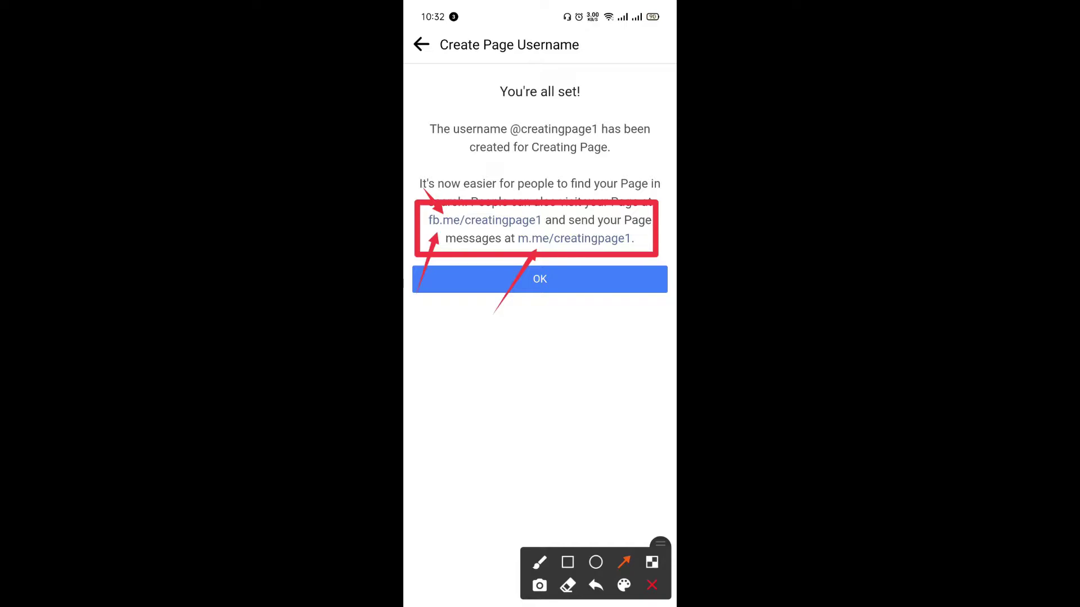
click(652, 586)
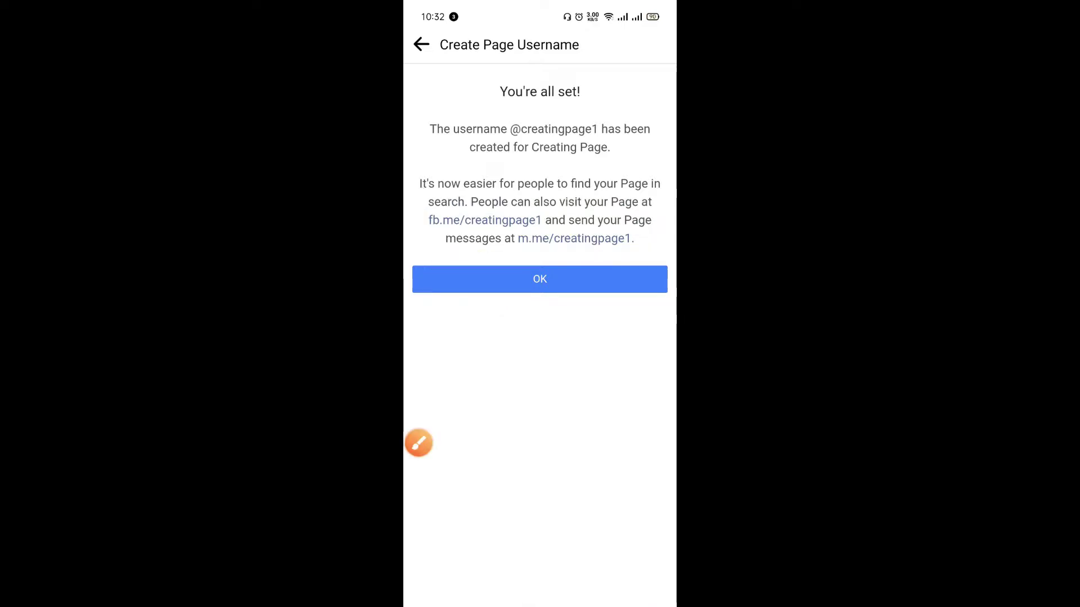
Accept the username confirmation and return to the page with its name and username in view
click(533, 281)
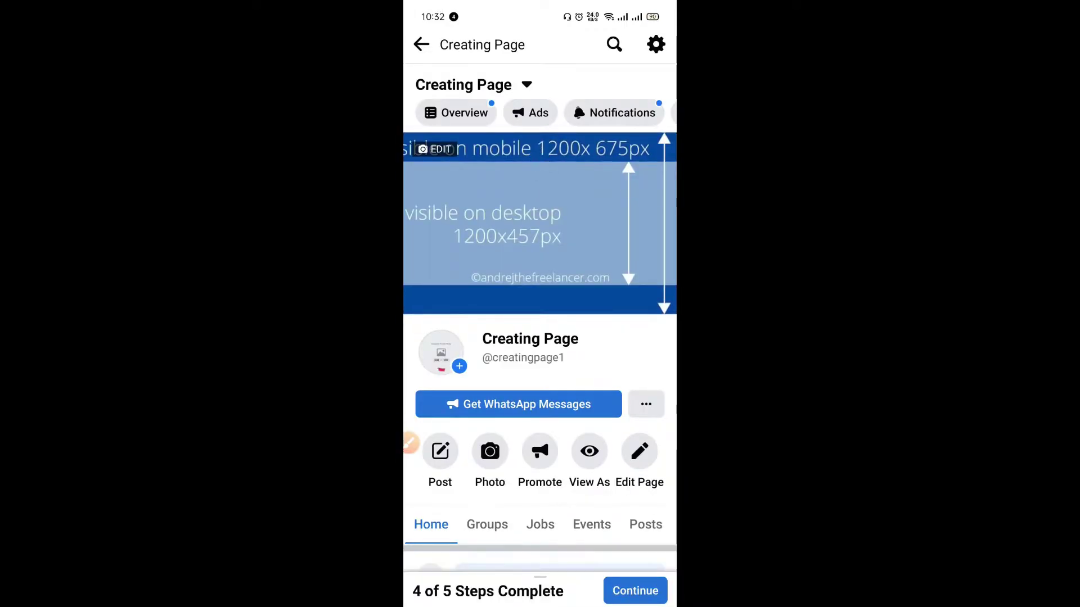
scroll(506, 394, down, 3)
scroll(540, 337, up, 2)
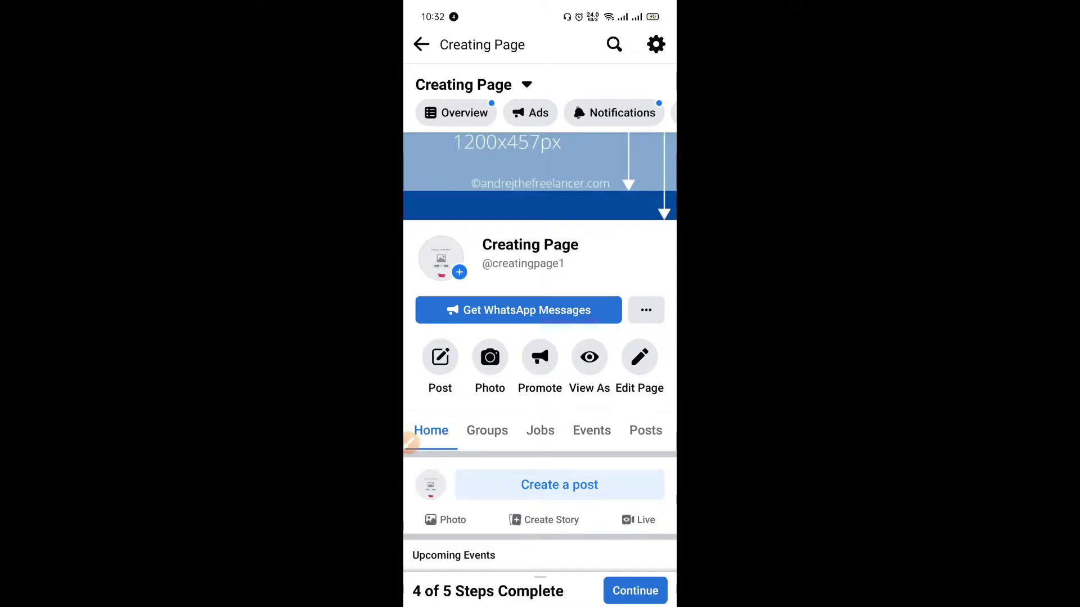
click(411, 442)
click(623, 561)
drag(428, 347, 509, 273)
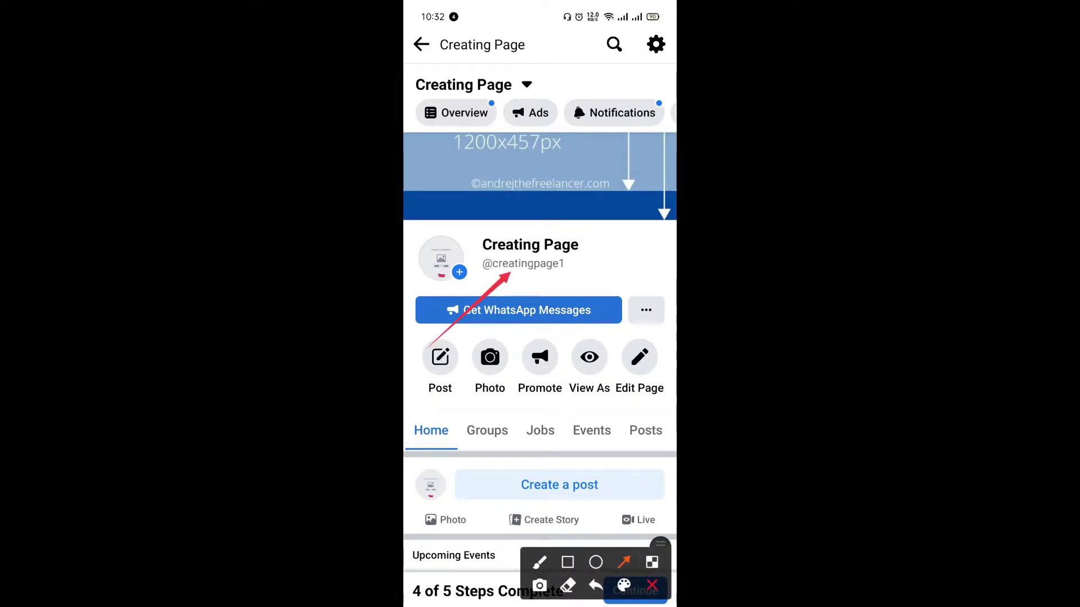
click(652, 585)
click(421, 44)
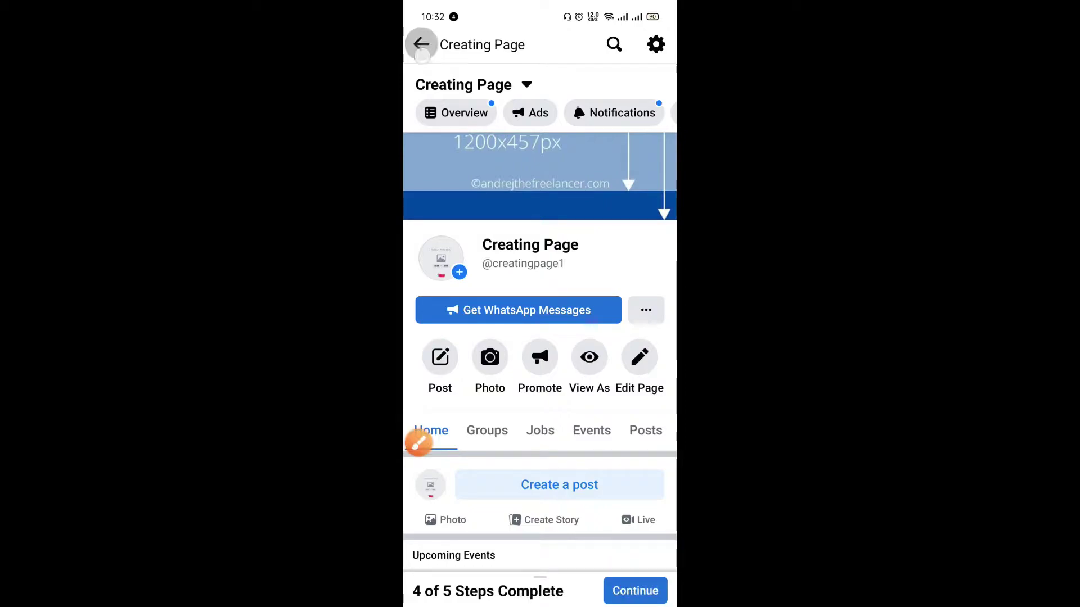
click(421, 45)
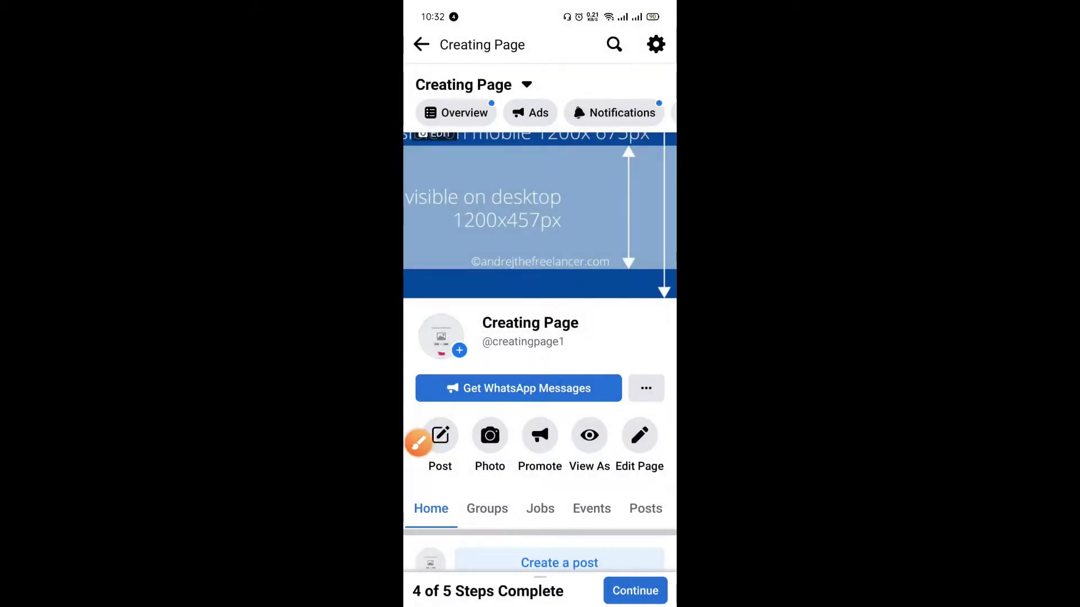
click(421, 44)
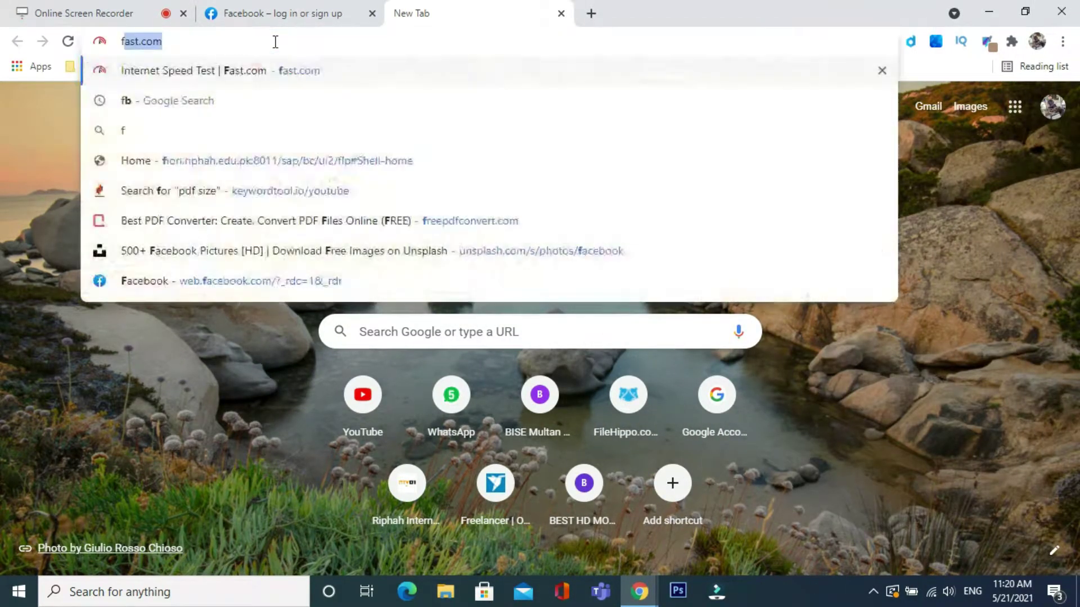
Switch to Chrome on the desktop and load facebook.com in the new tab
text(faceb)
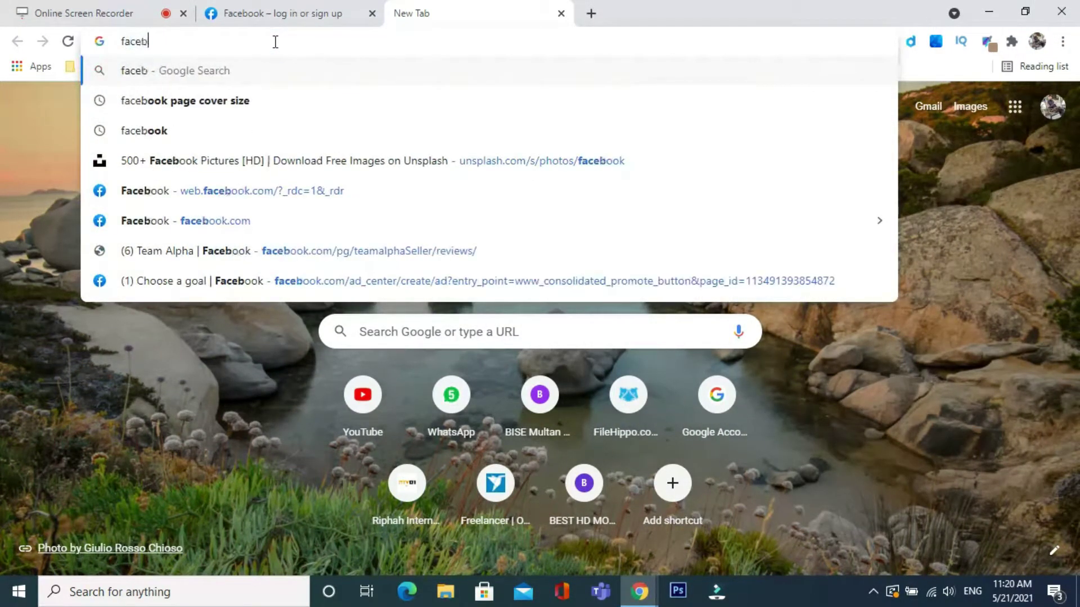
text(ook.com)
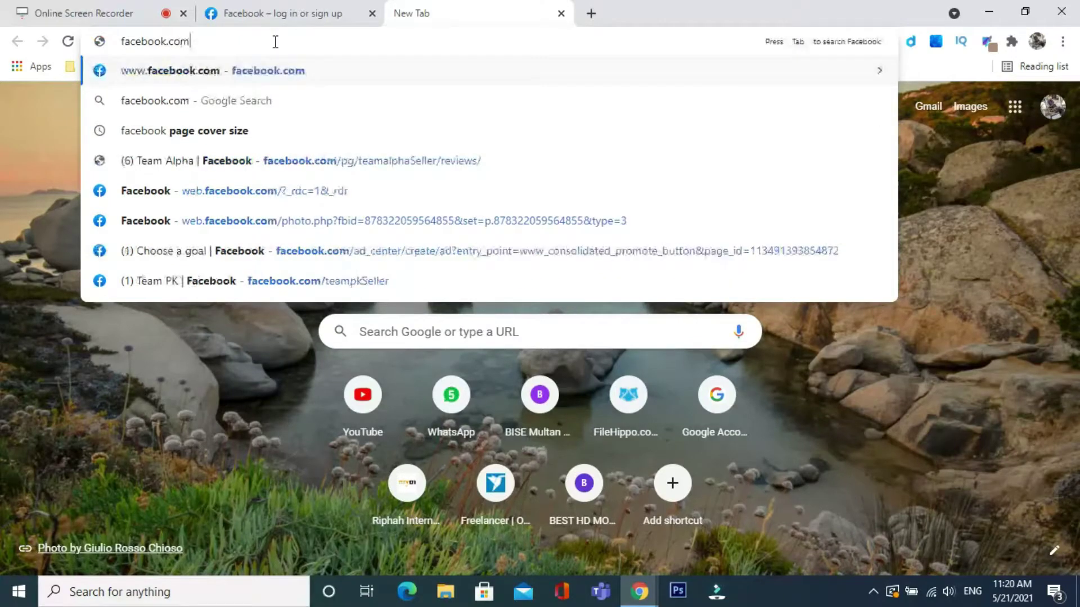
key(Return)
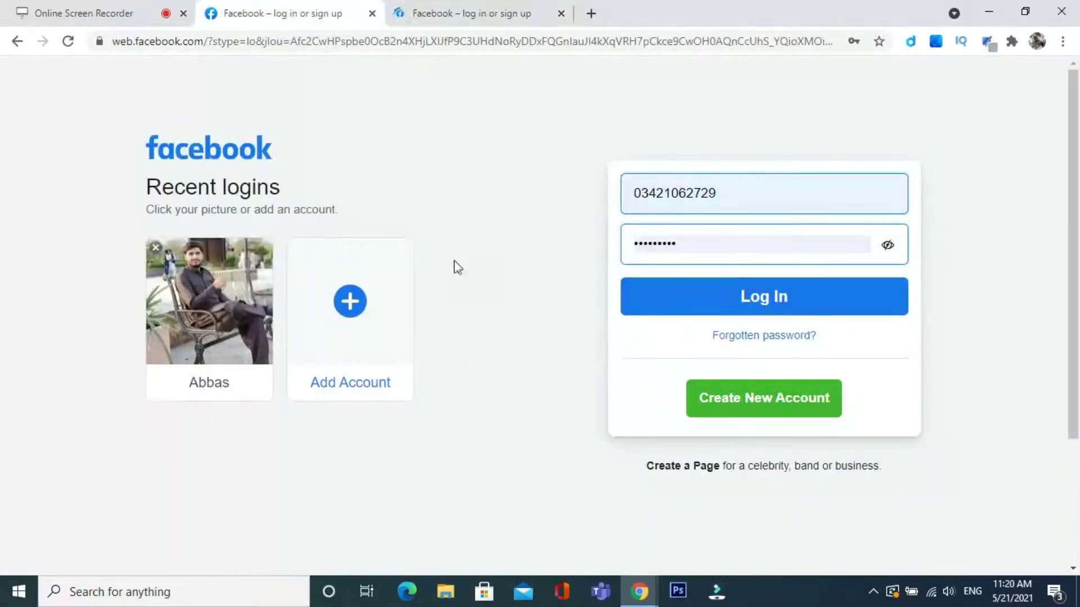
drag(747, 185, 598, 192)
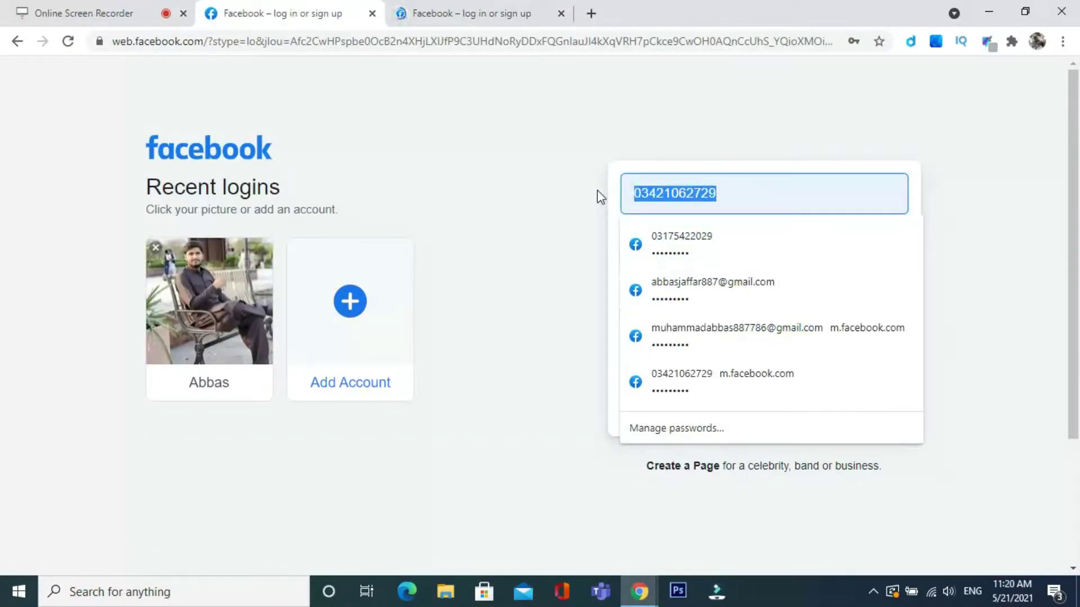
click(598, 191)
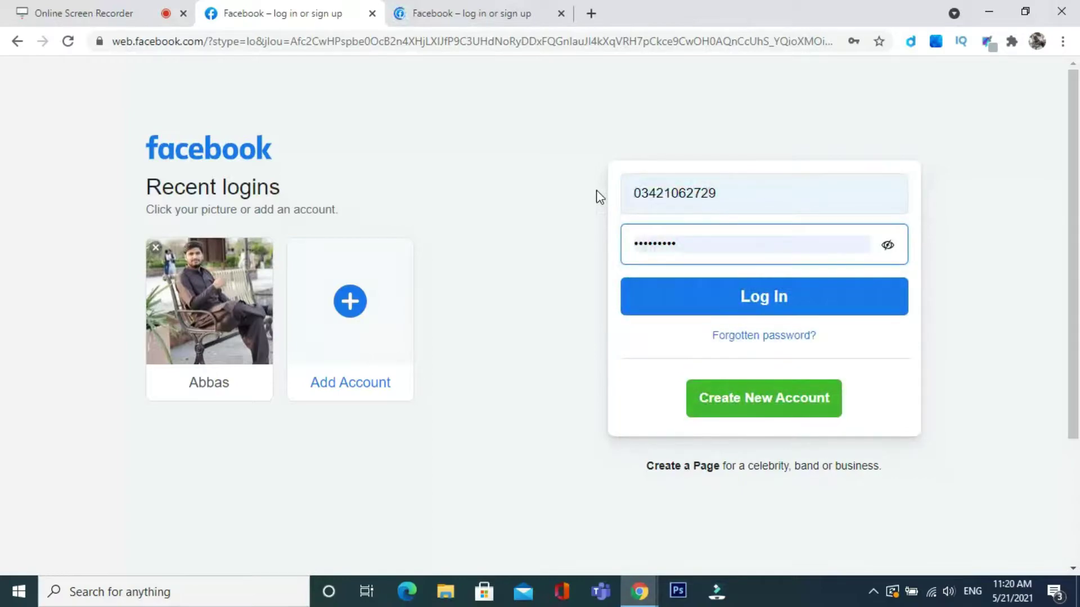
Log in to Facebook with the filled-in credentials and open Creating Page from the managed pages
click(772, 297)
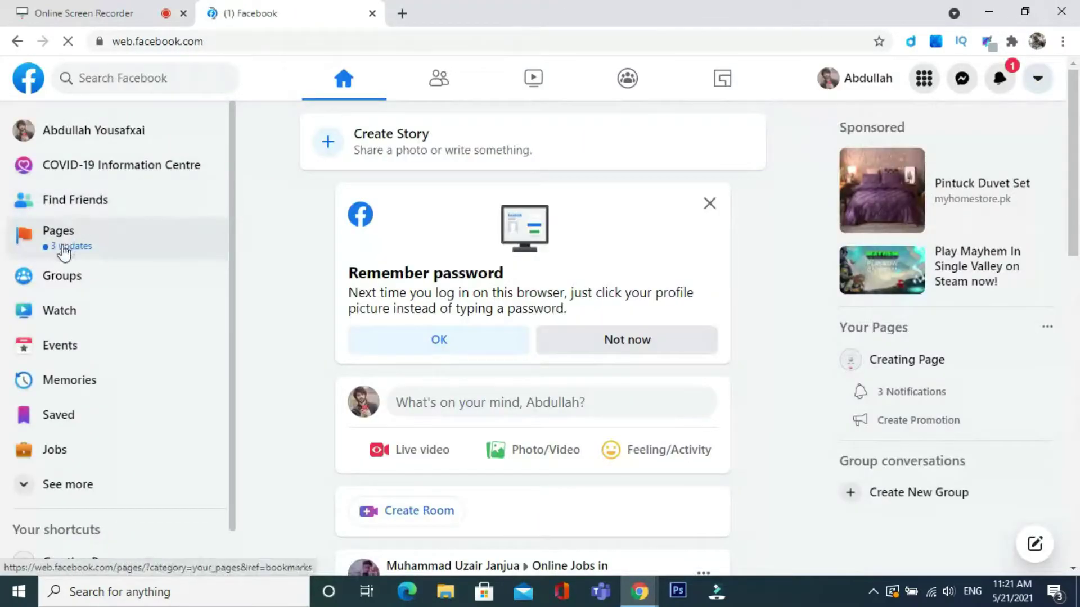
click(34, 243)
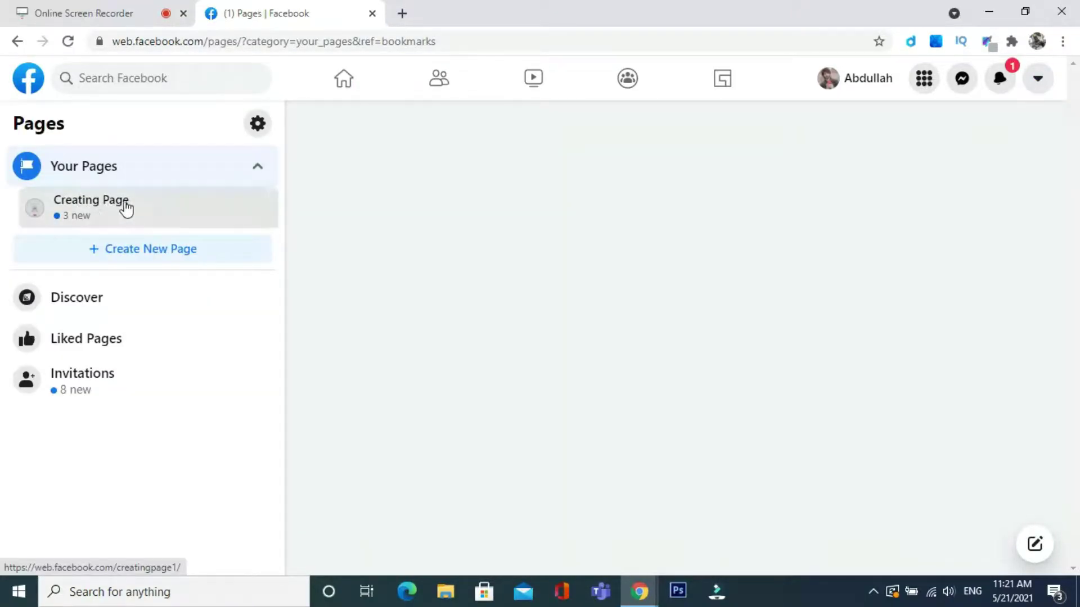
click(90, 205)
Open the settings of Creating Page
scroll(159, 405, down, 3)
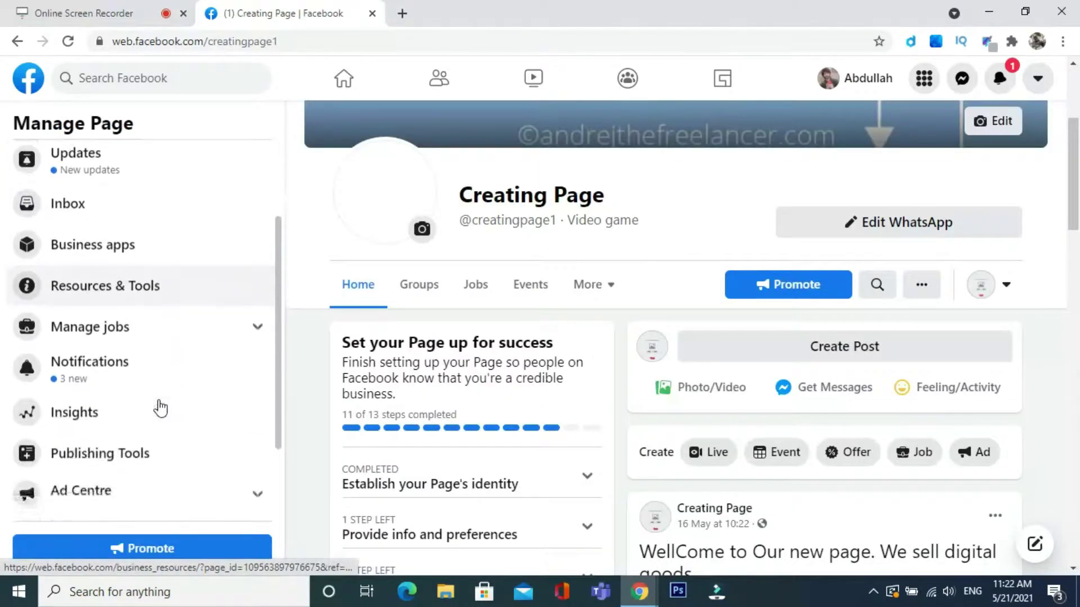
scroll(270, 373, up, 3)
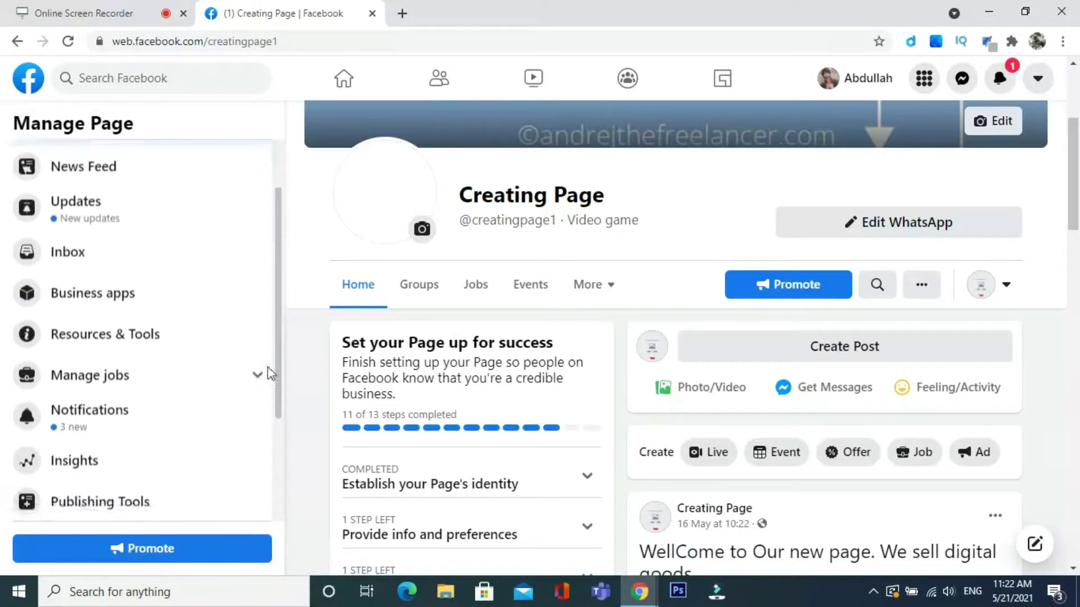
scroll(269, 374, down, 3)
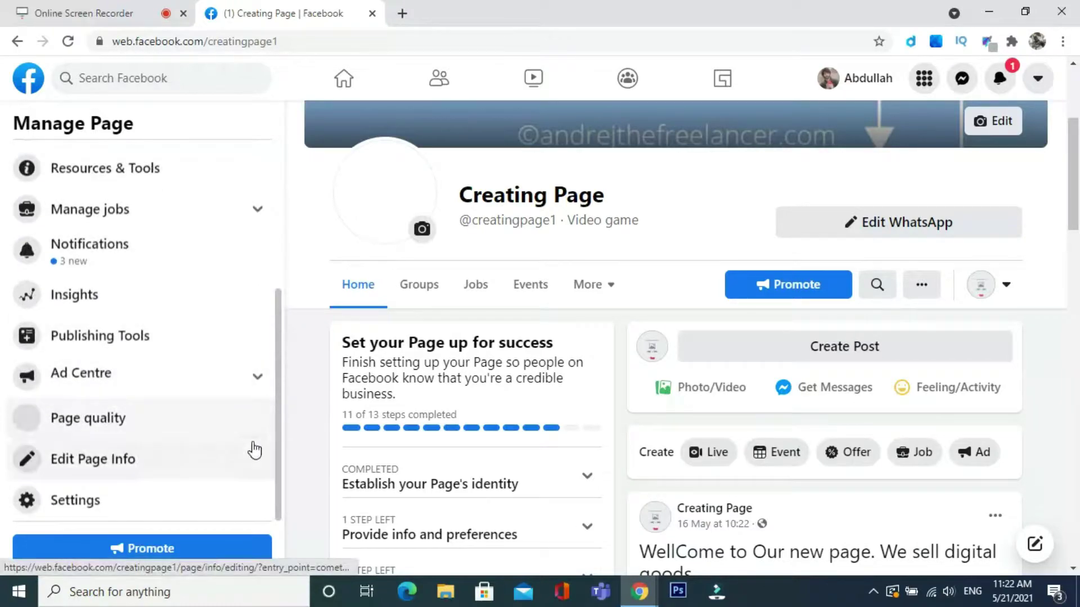
click(78, 502)
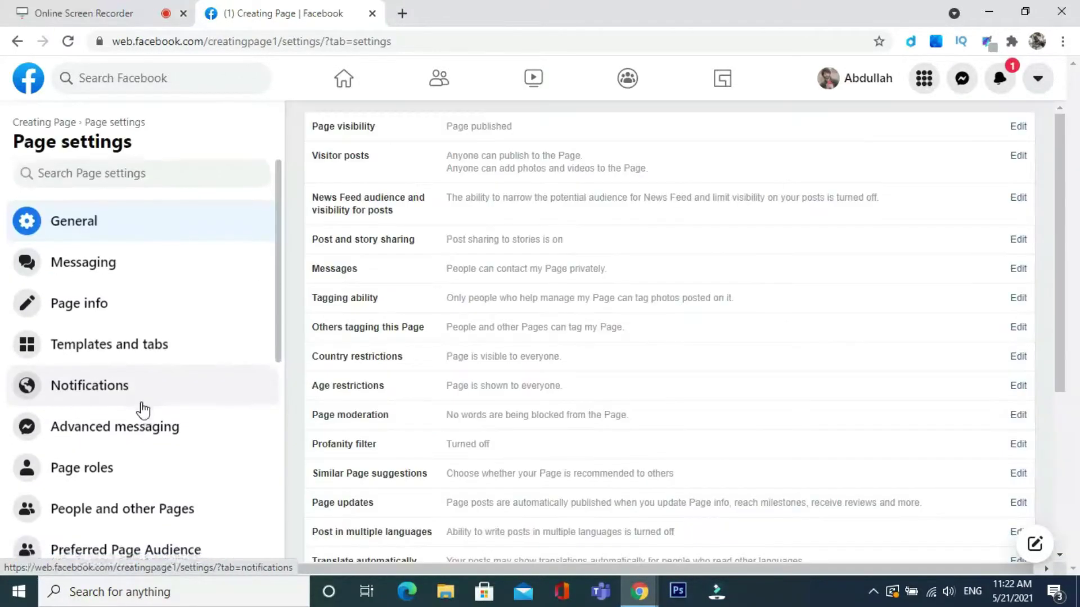
Examine the page settings categories and the options in the General section, from Page visibility down to Remove Page
scroll(143, 410, down, 8)
scroll(143, 411, up, 5)
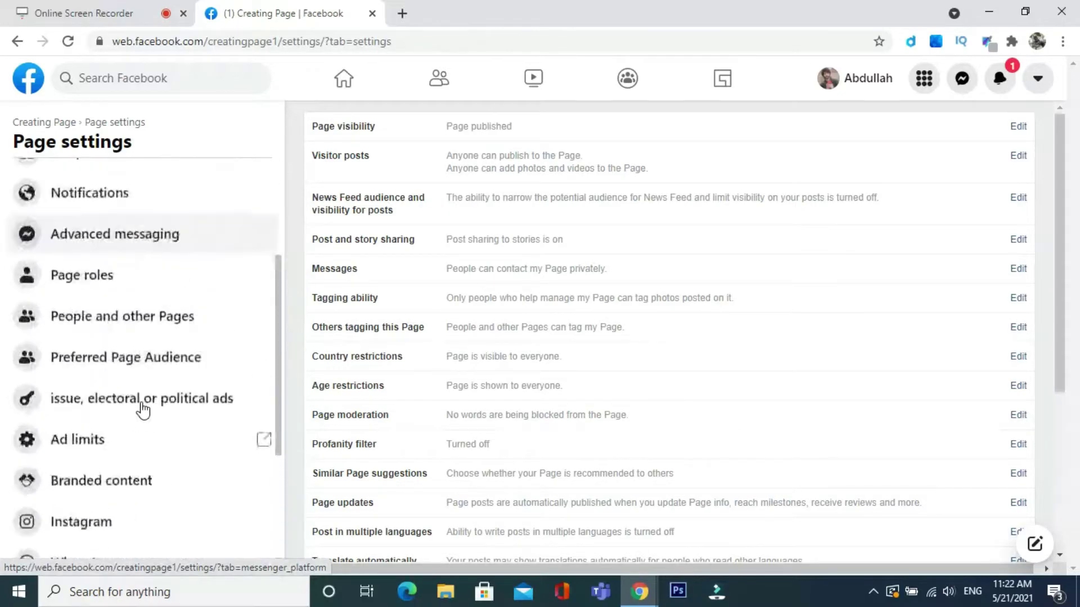
scroll(143, 411, up, 3)
scroll(450, 382, down, 3)
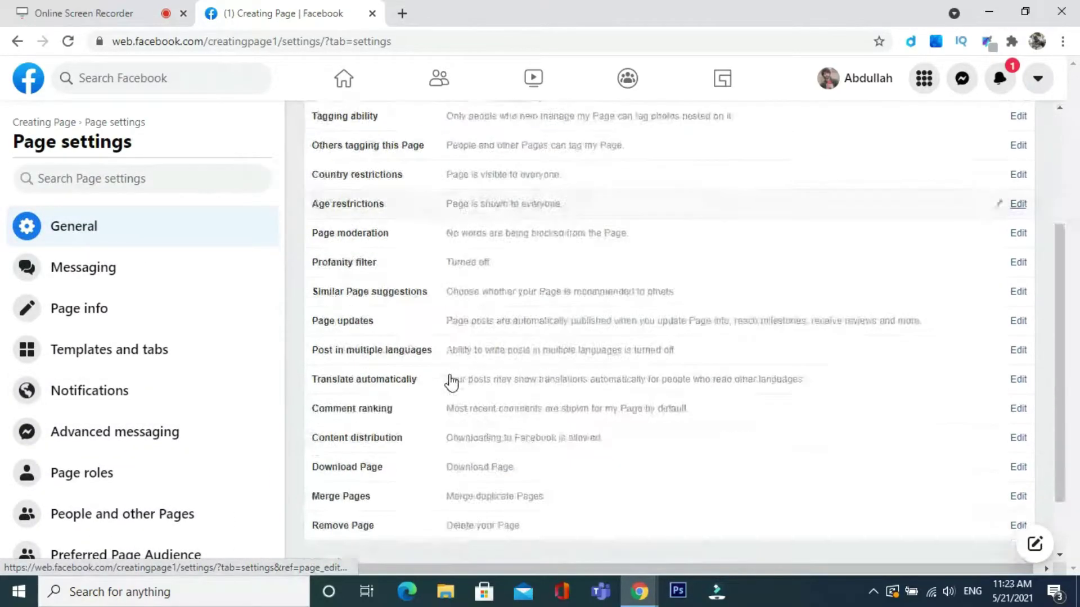
scroll(450, 382, down, 2)
scroll(448, 380, up, 5)
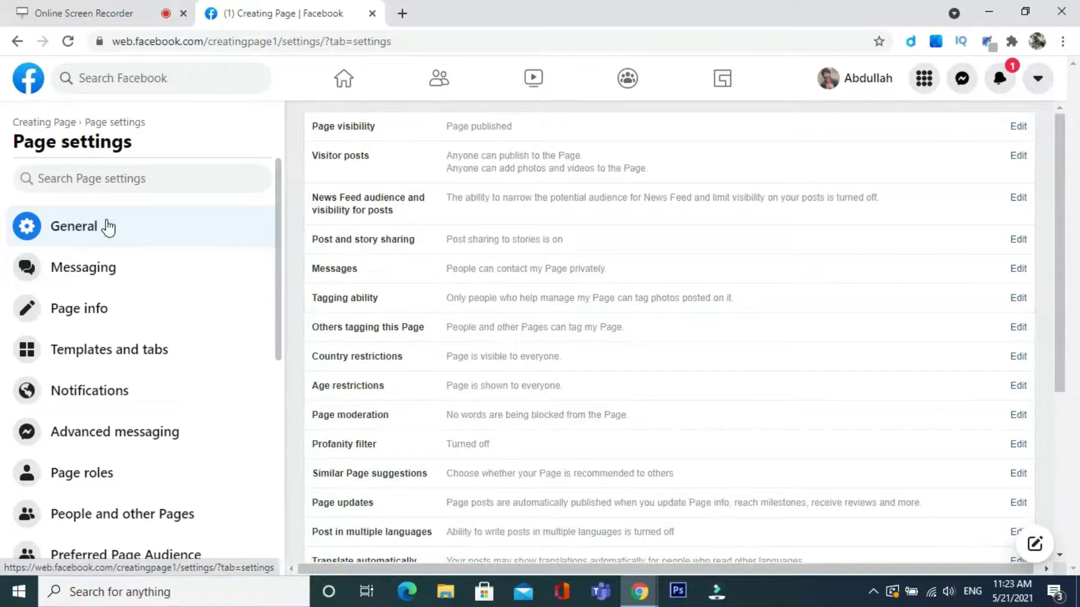
click(417, 236)
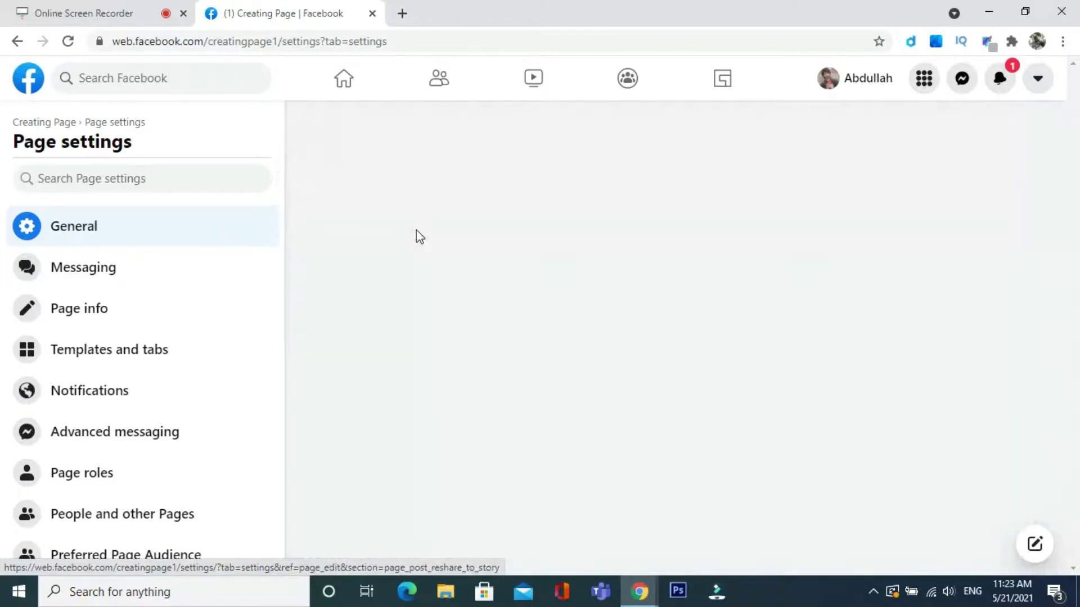
scroll(416, 236, up, 5)
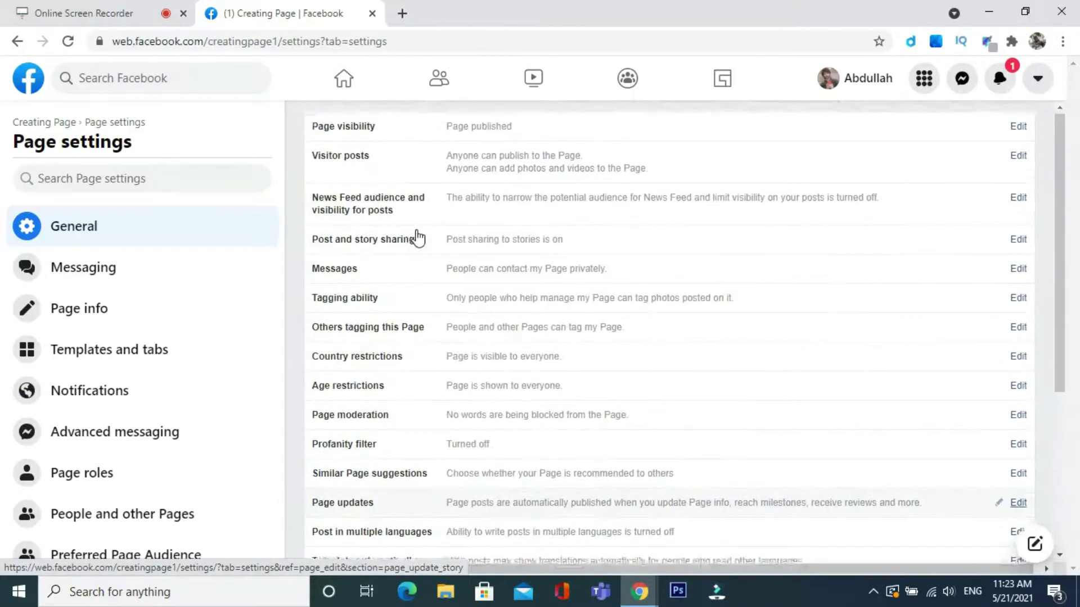
scroll(332, 110, down, 4)
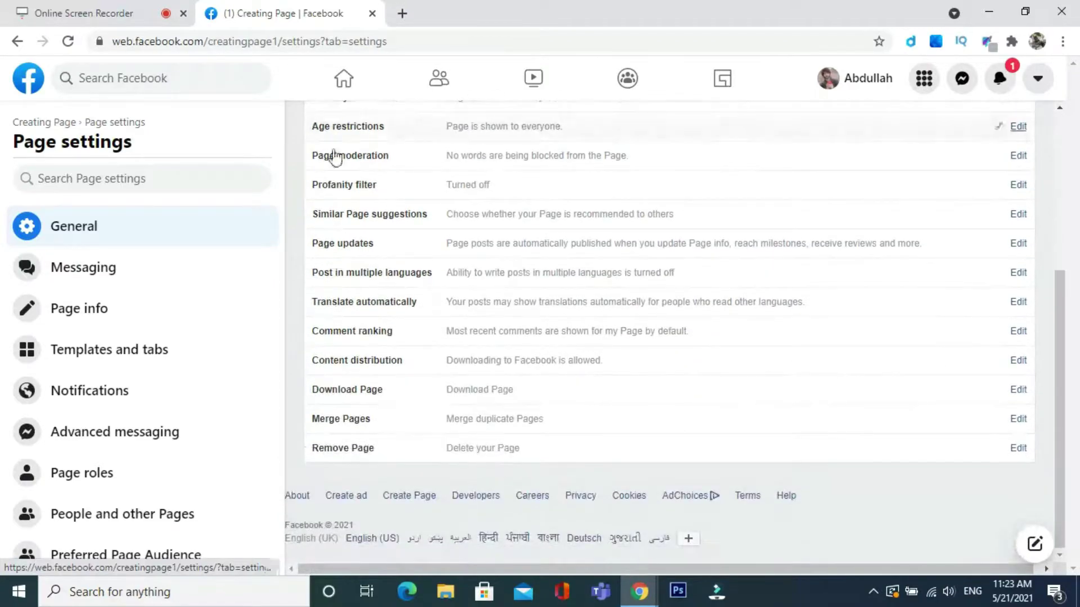
scroll(406, 385, up, 1)
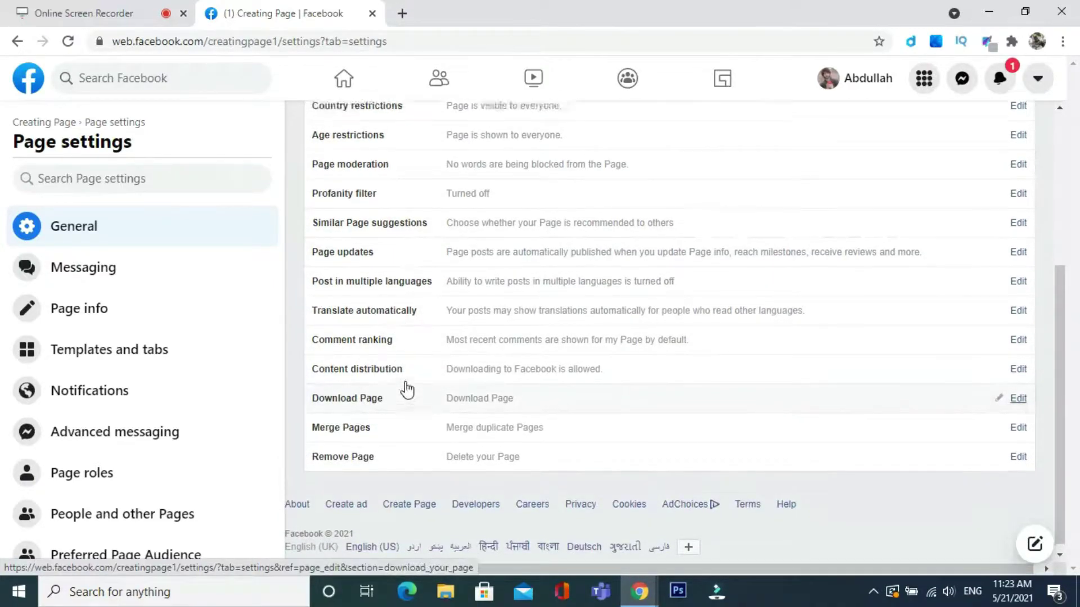
scroll(406, 389, up, 4)
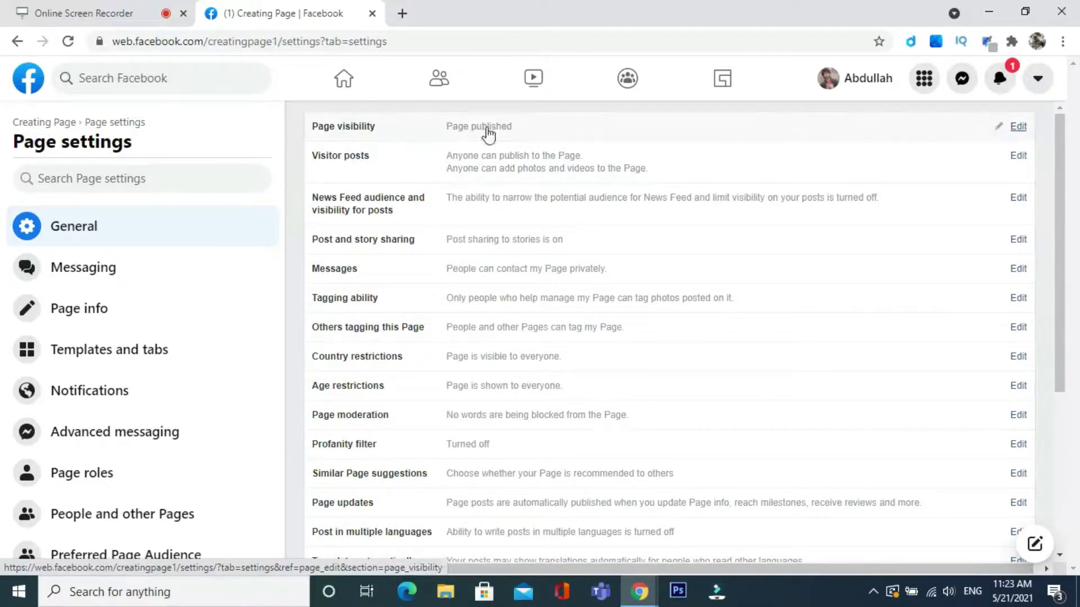
Open the Page visibility setting for editing and try the Page unpublished option
drag(378, 133, 332, 120)
click(1015, 128)
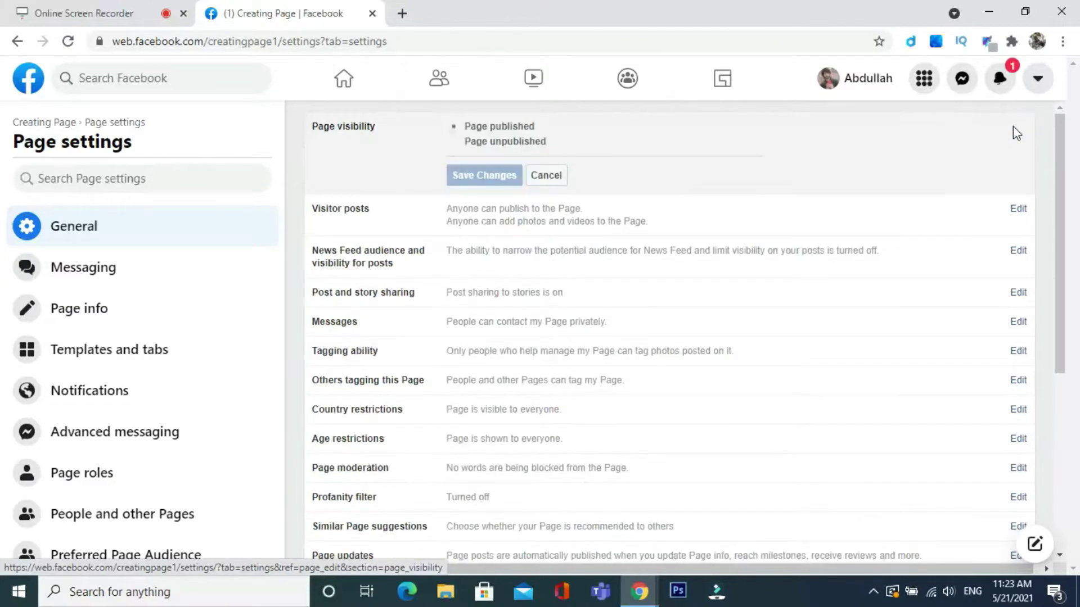
click(455, 141)
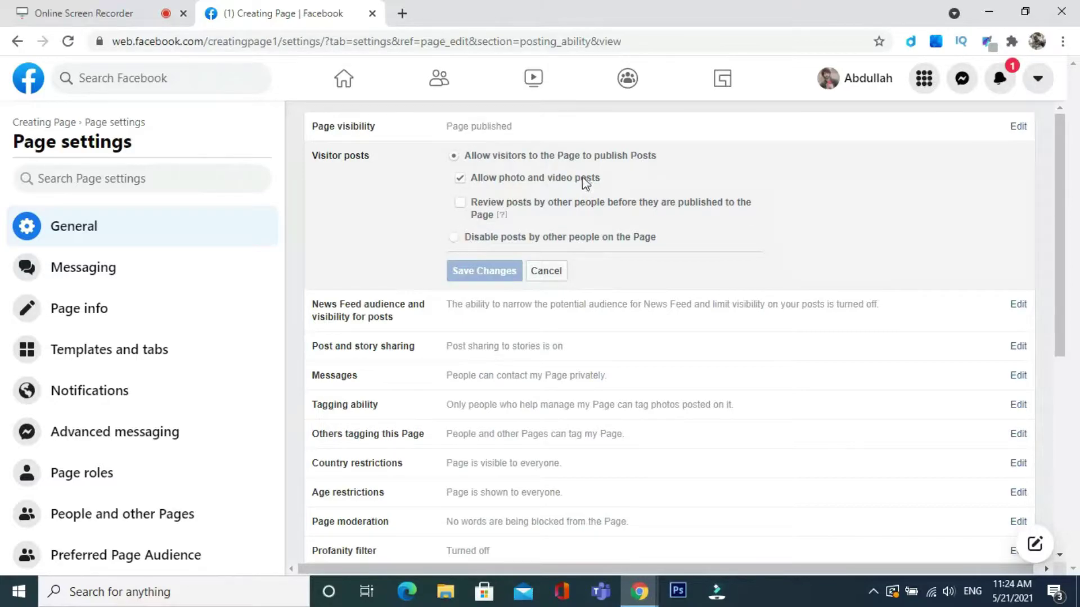
Set Visitor posts to Disable posts by other people on the Page and save the change
drag(615, 178, 484, 160)
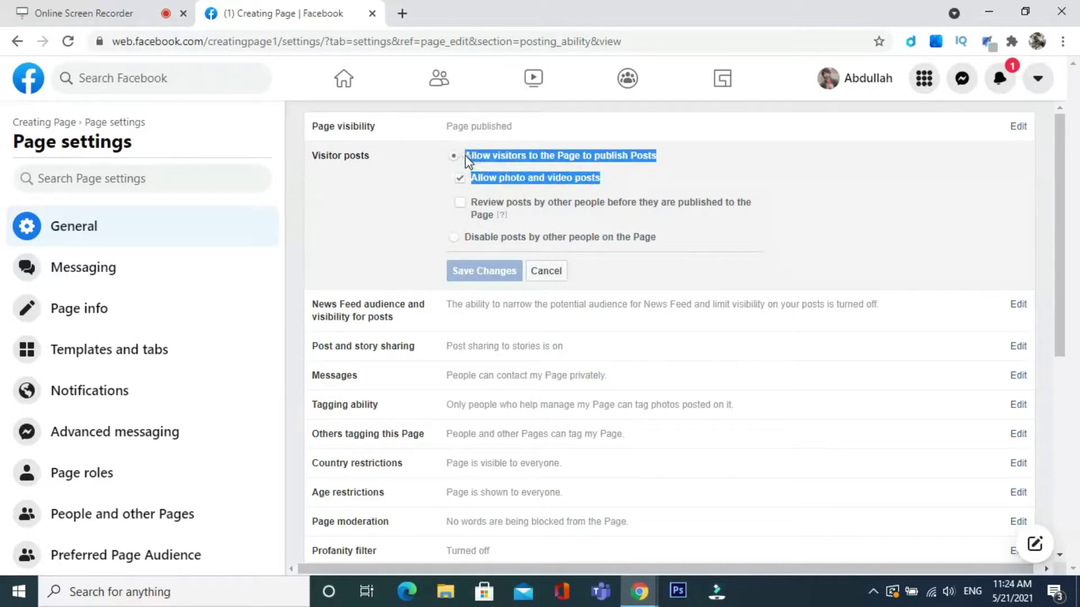
click(446, 197)
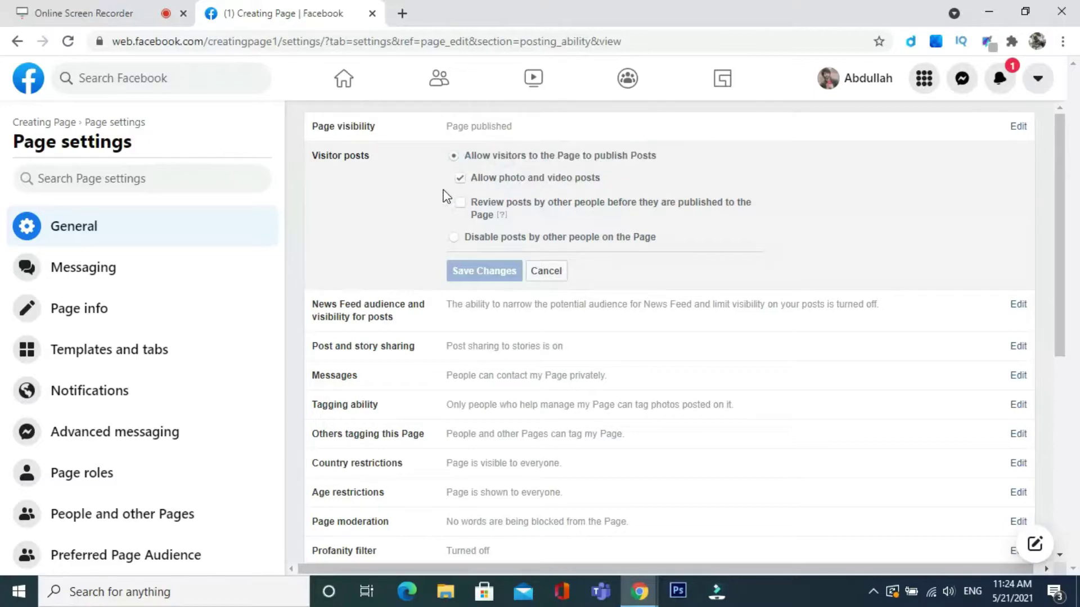
click(454, 238)
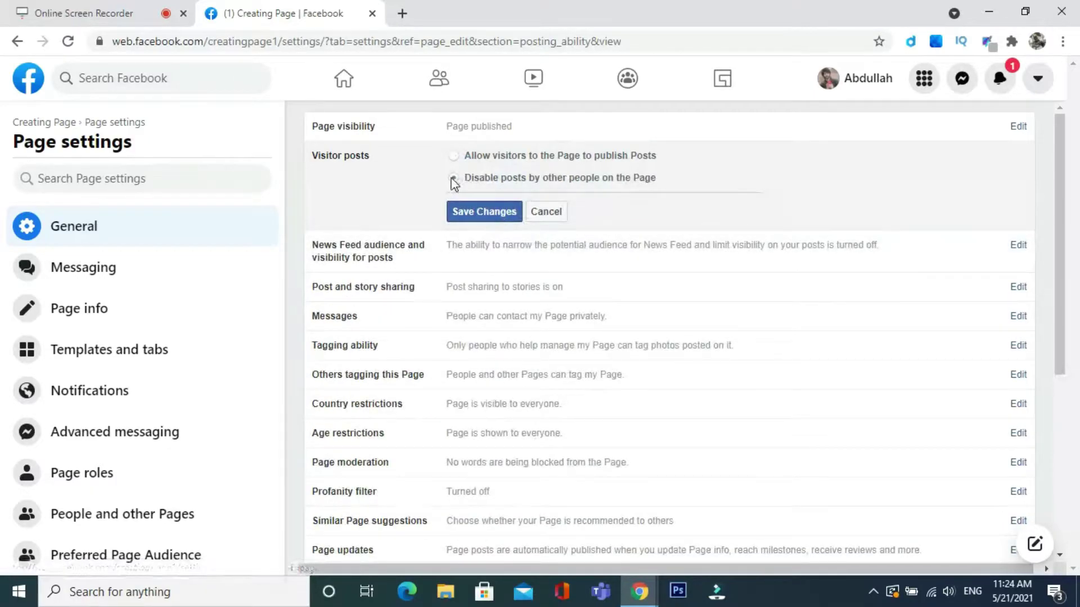
click(472, 213)
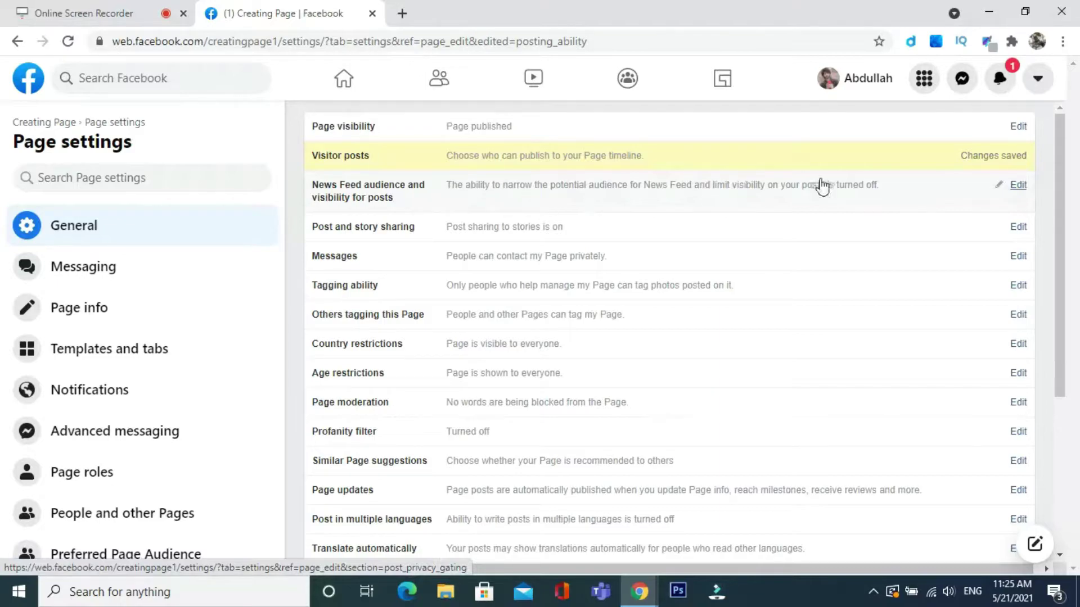
Allow News Feed audience selection and post visibility options for the page, and save the change
click(1019, 186)
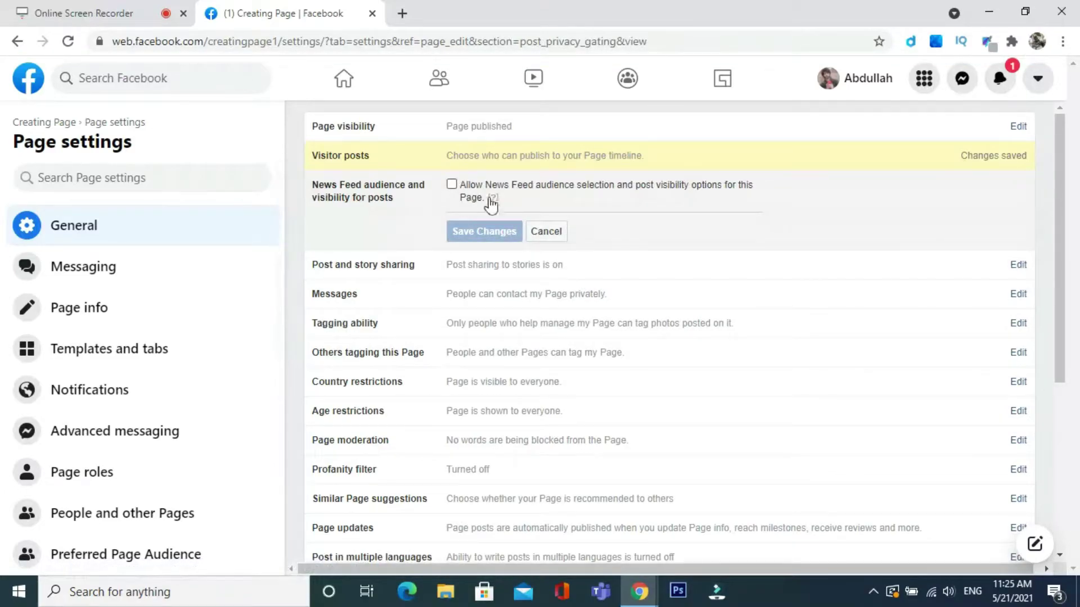
mouse_move(493, 197)
click(452, 184)
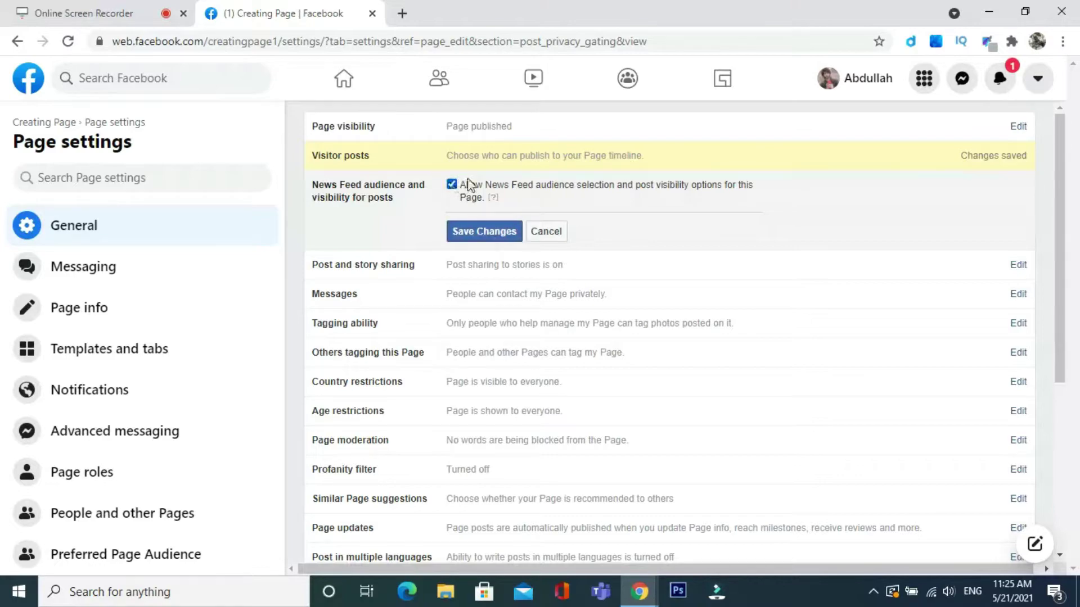
click(475, 231)
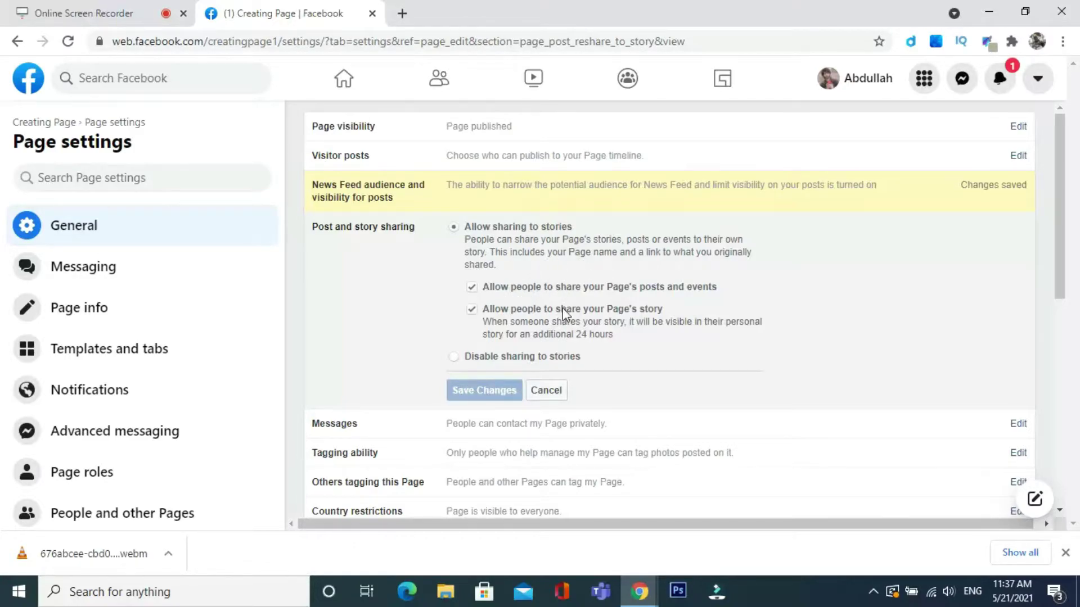
Try Disable sharing to stories under Post and story sharing, and switch back to Allow sharing to stories
click(453, 357)
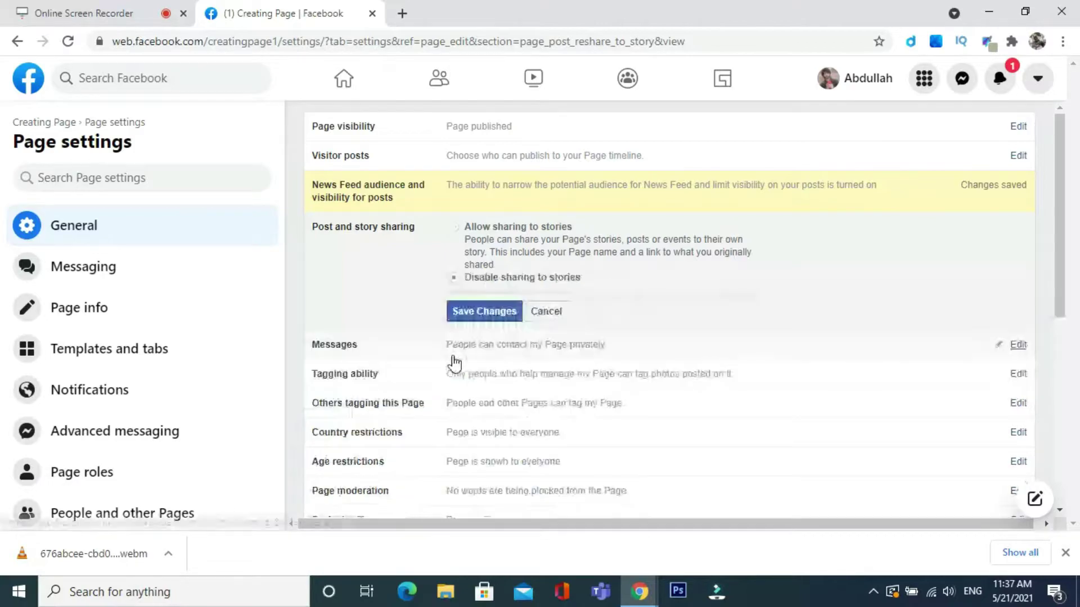
click(454, 227)
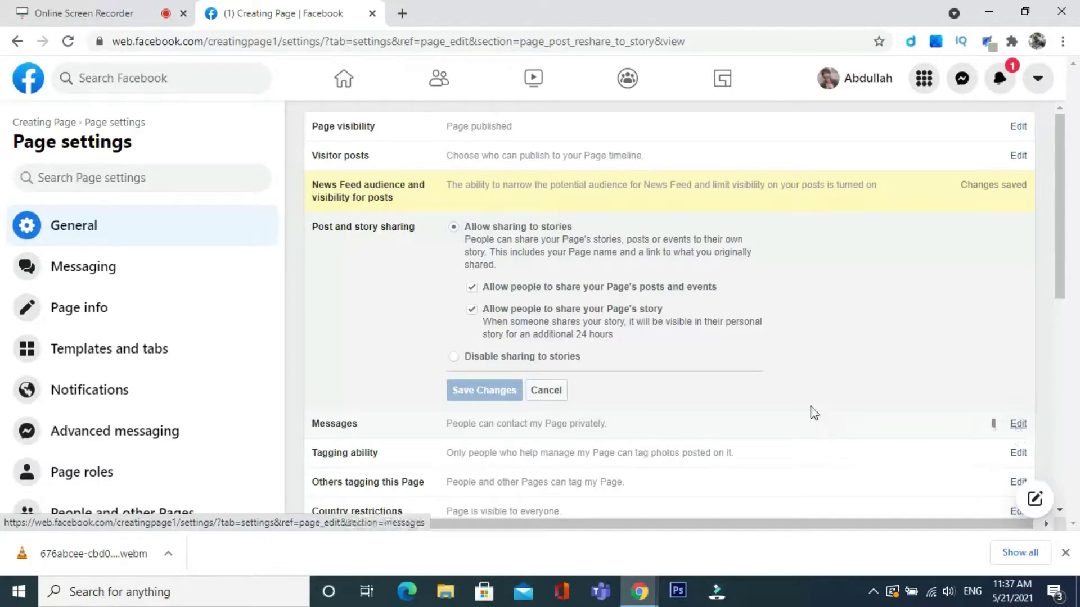
Open the Messages setting and toggle off private contact through the Message button, and turn it back on
click(1018, 423)
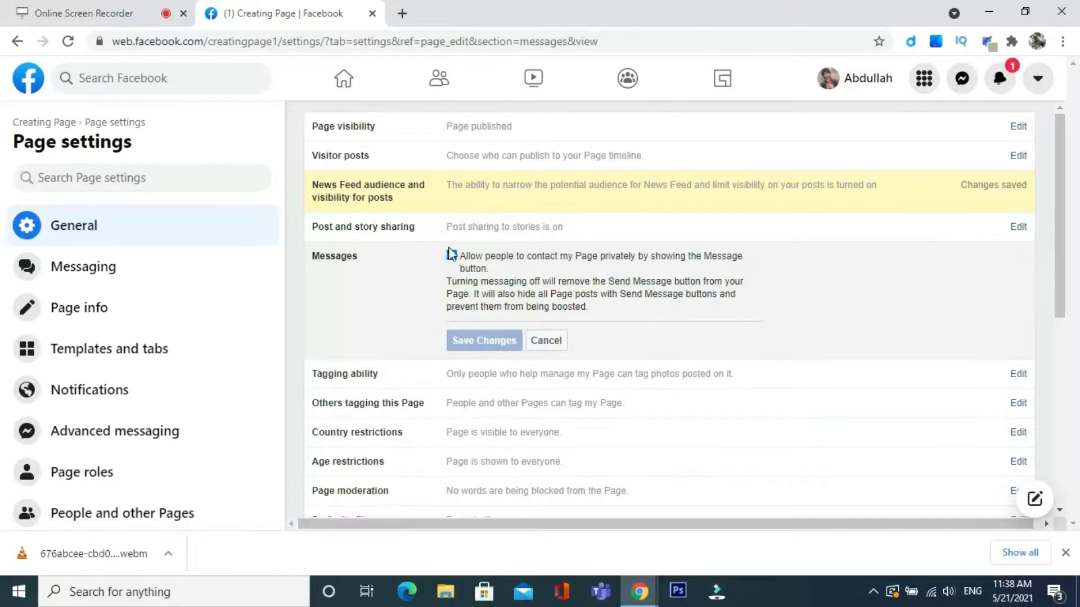
drag(461, 254, 590, 315)
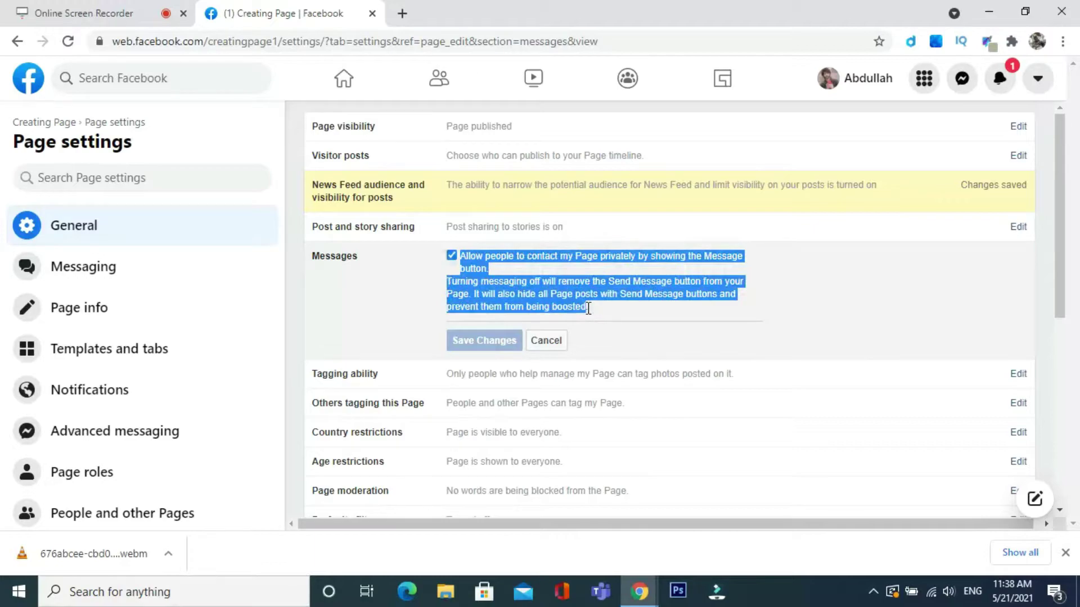
click(435, 258)
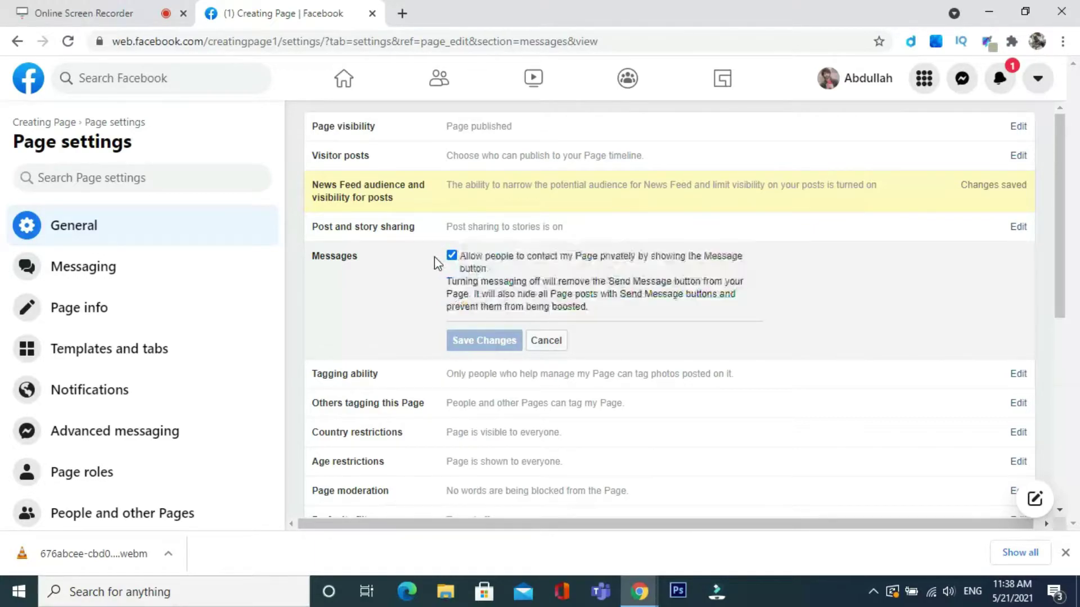
click(451, 256)
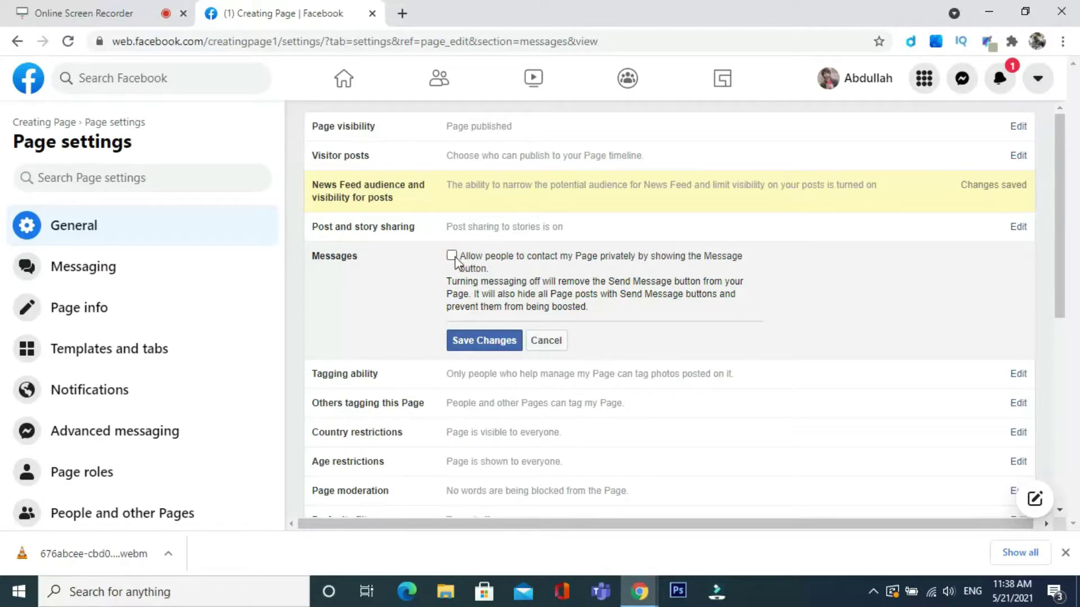
click(451, 256)
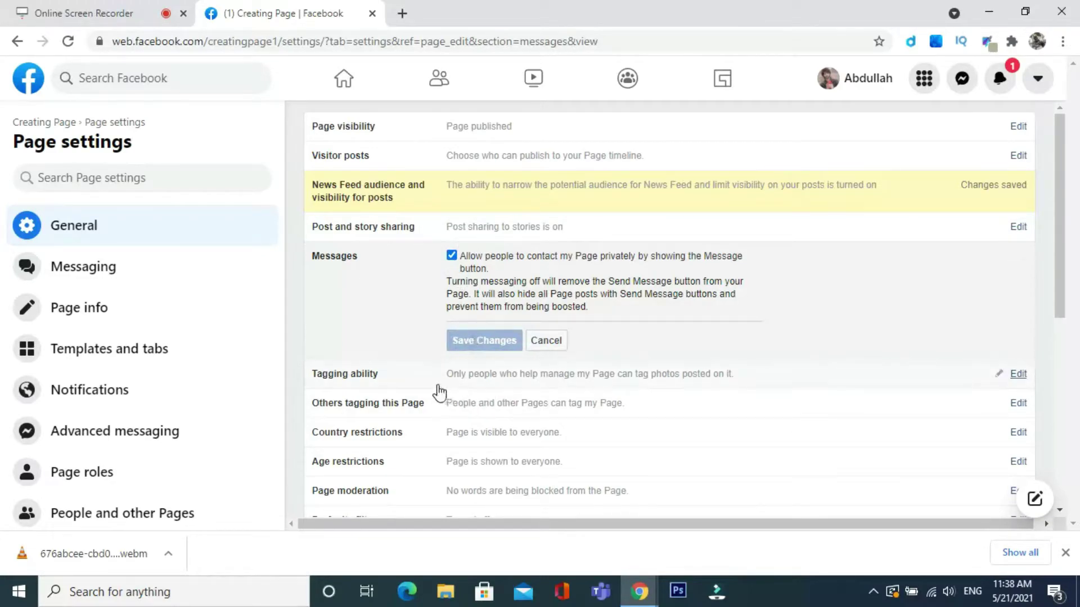
Allow others to tag photos and videos published by Creating Page under Tagging ability, and save the change
click(1017, 375)
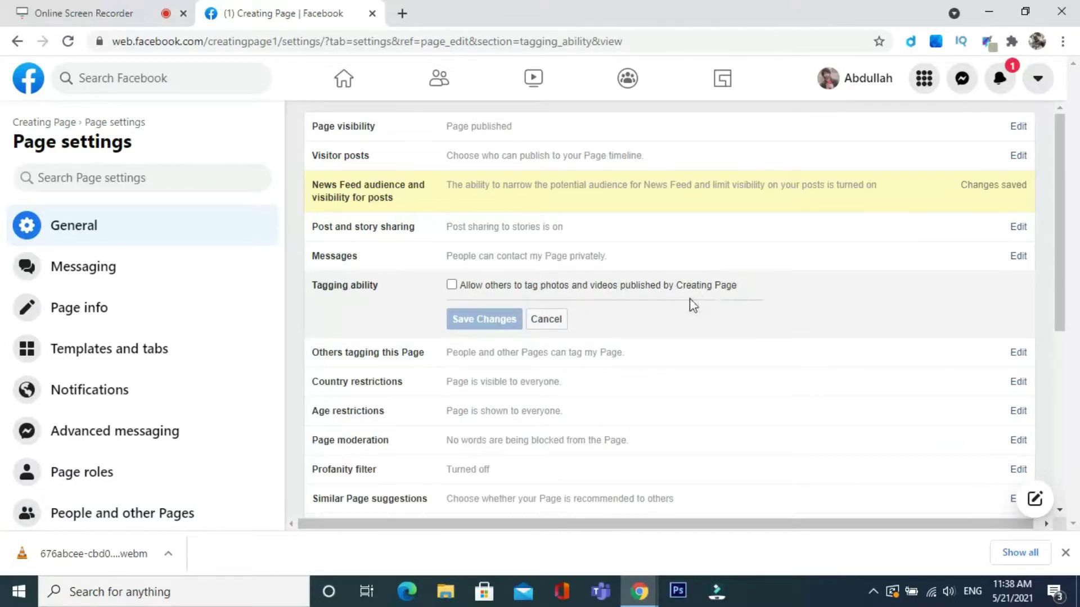
drag(737, 286, 617, 288)
click(629, 301)
drag(461, 285, 651, 291)
click(651, 291)
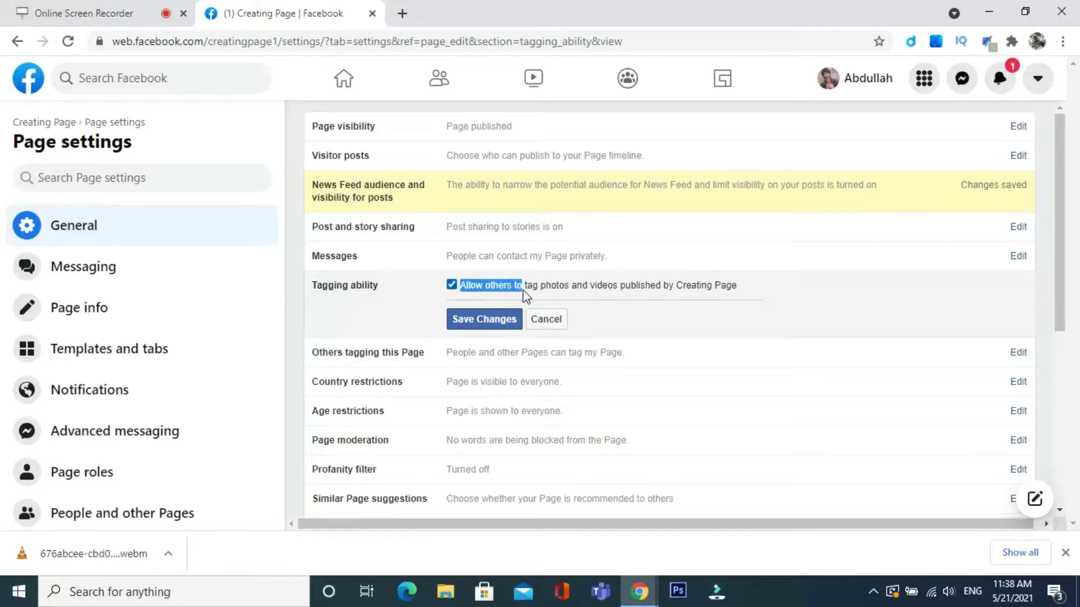
click(495, 319)
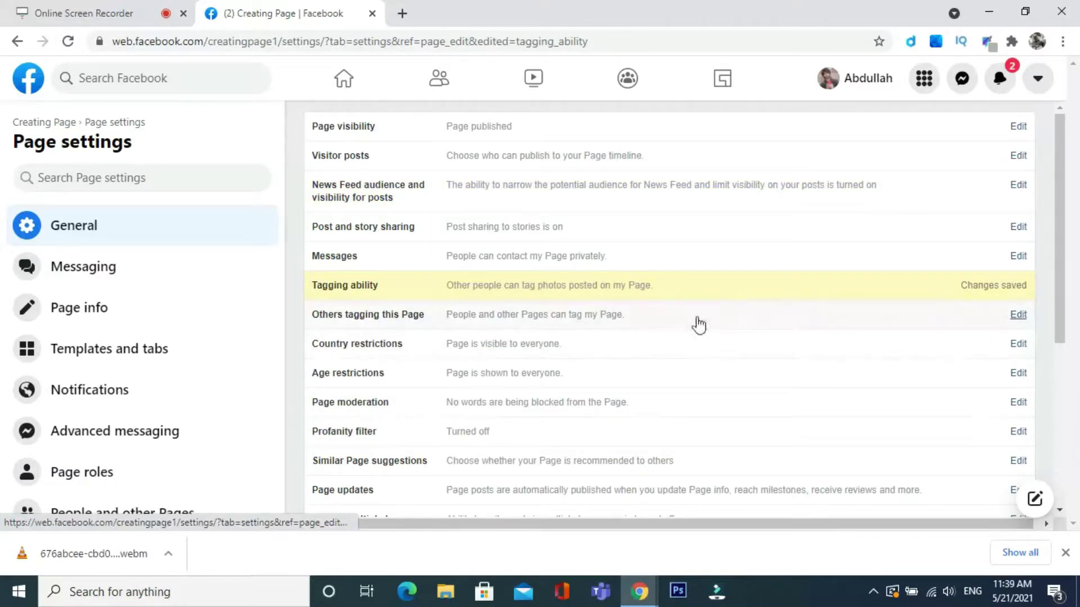
Open Others tagging this Page, switch tagging by people and other Pages off and back on, and read the Instagram stories option
click(1017, 316)
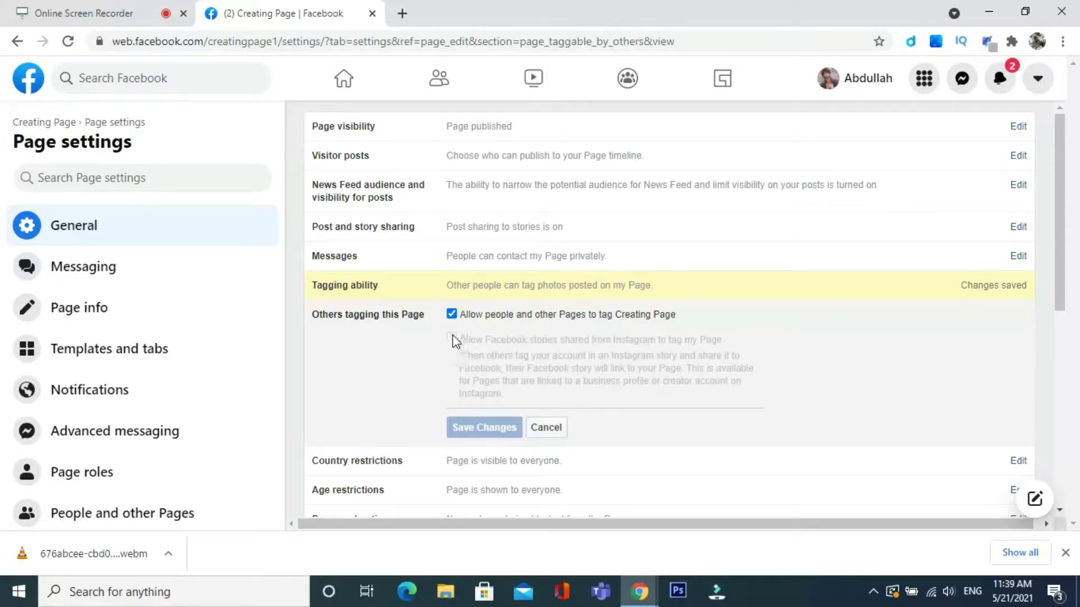
click(451, 315)
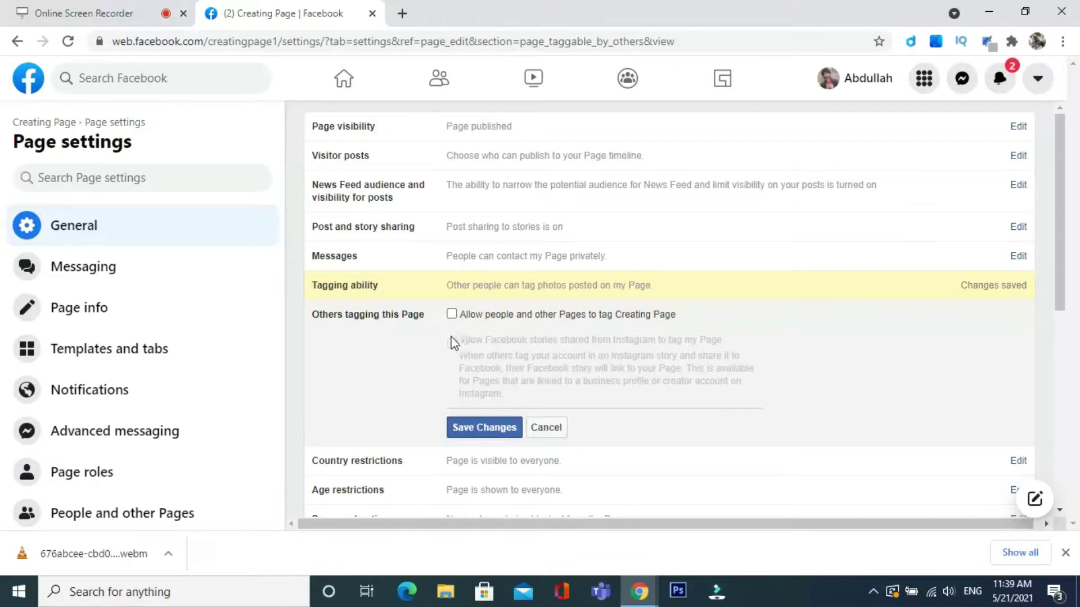
click(451, 314)
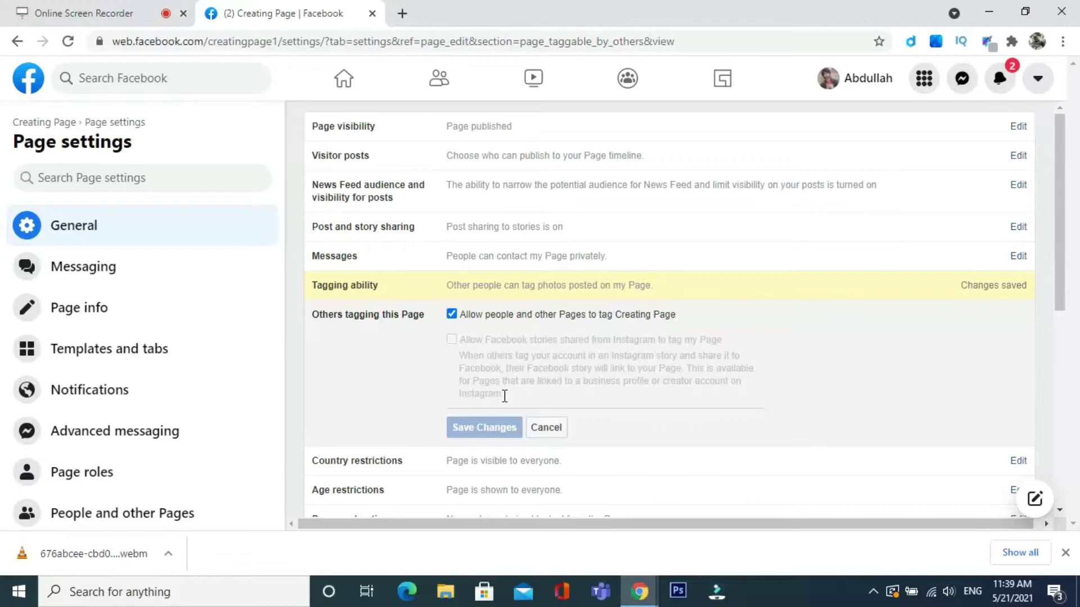
drag(504, 396, 450, 335)
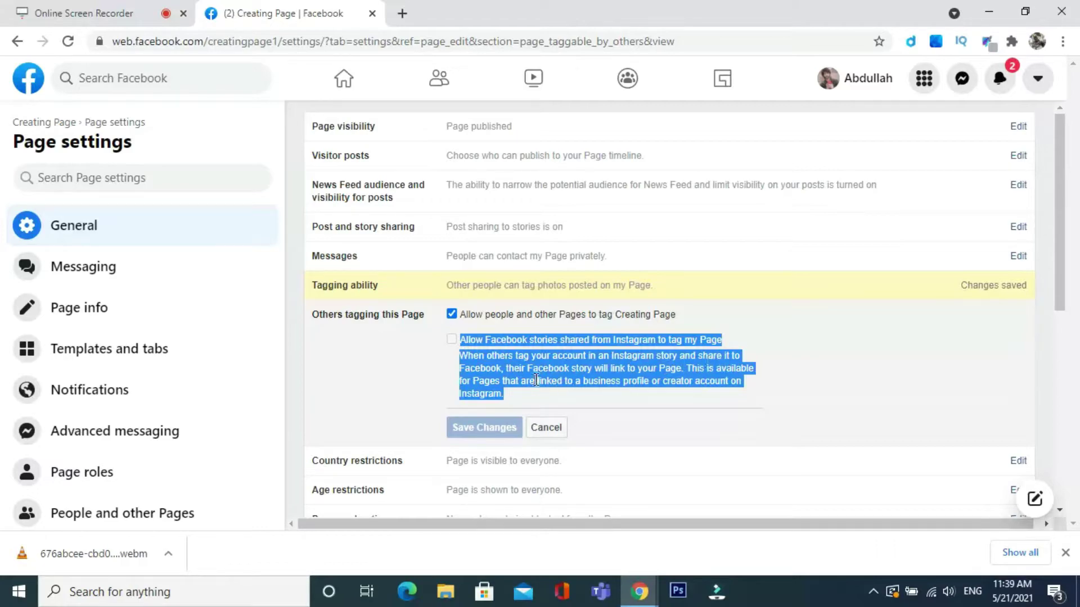
click(794, 374)
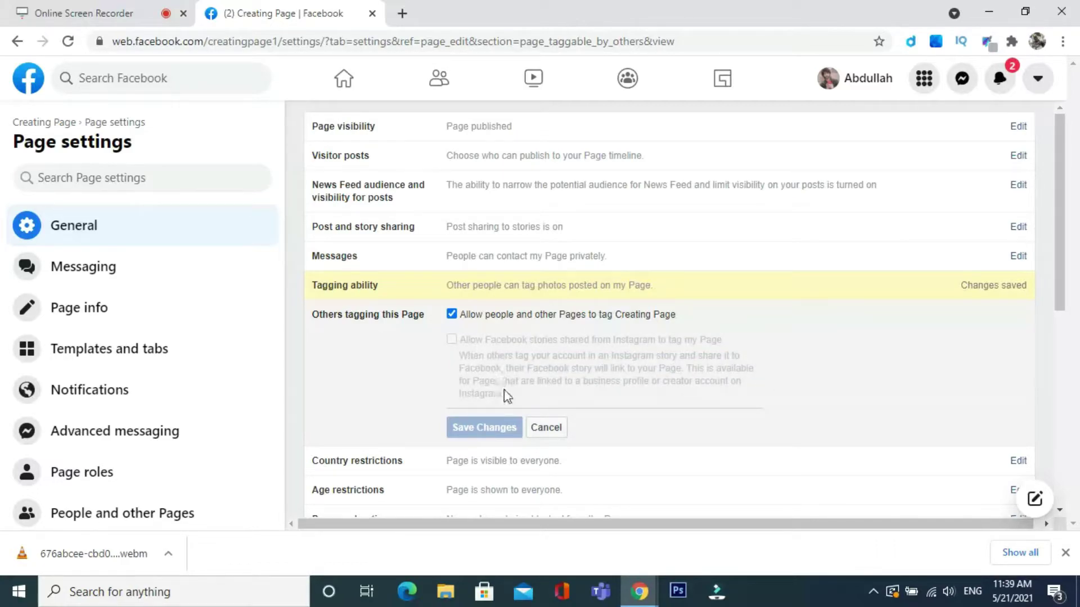
drag(502, 392, 452, 344)
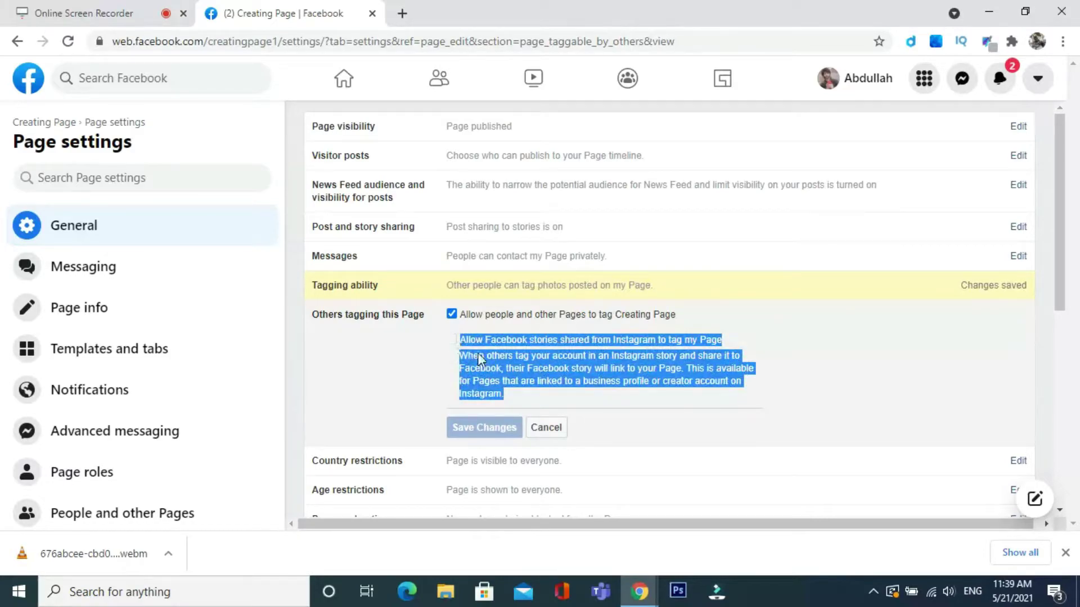
click(526, 398)
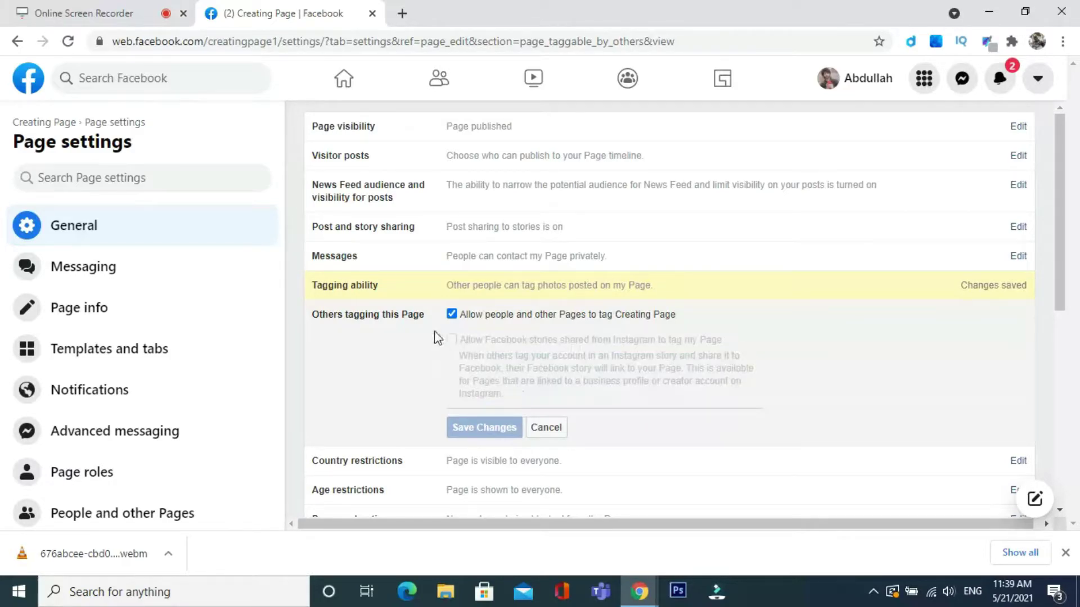
Open Country restrictions and add Pakistan and India to the country list
scroll(662, 339, down, 2)
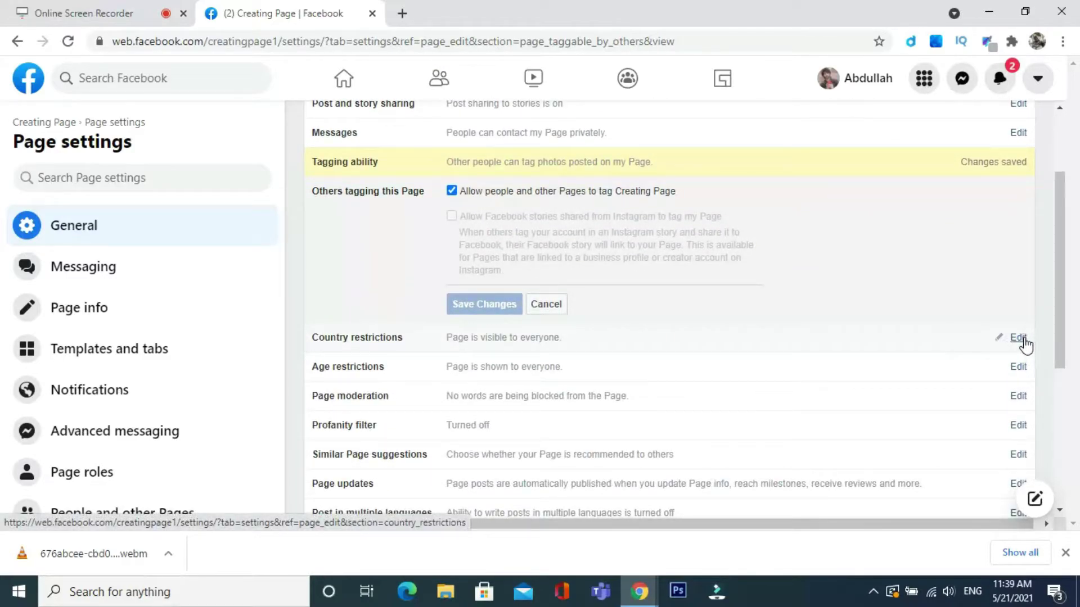
click(1024, 339)
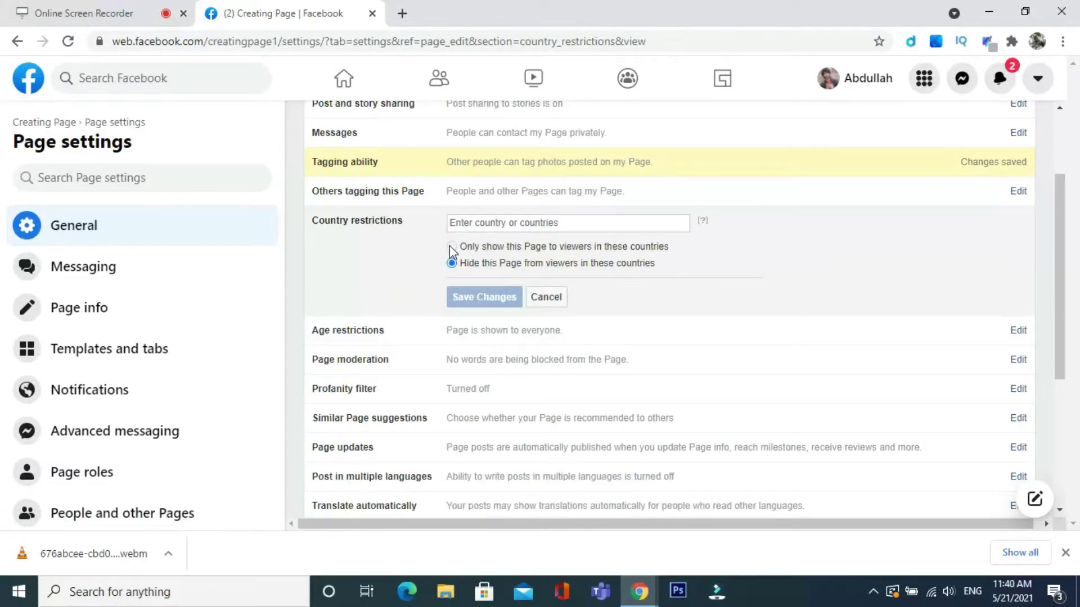
click(564, 219)
text(pakistan)
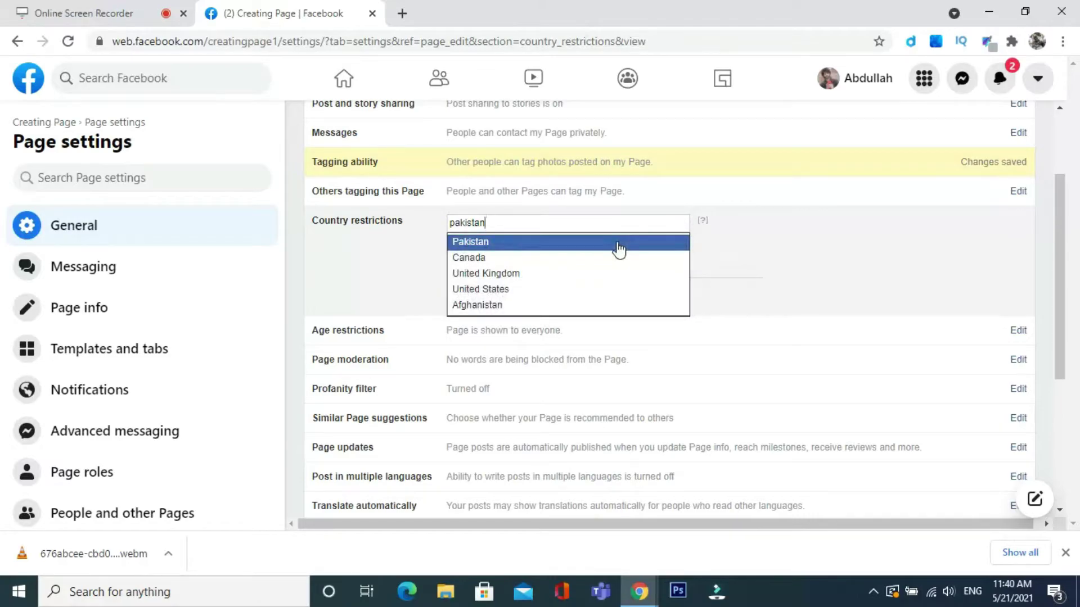
click(619, 243)
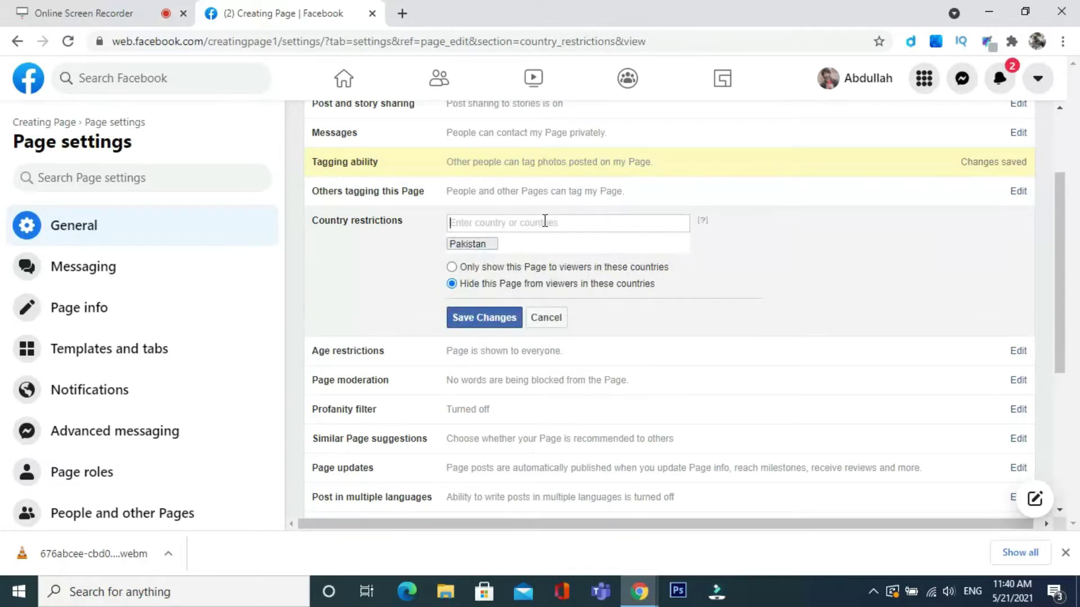
text(india)
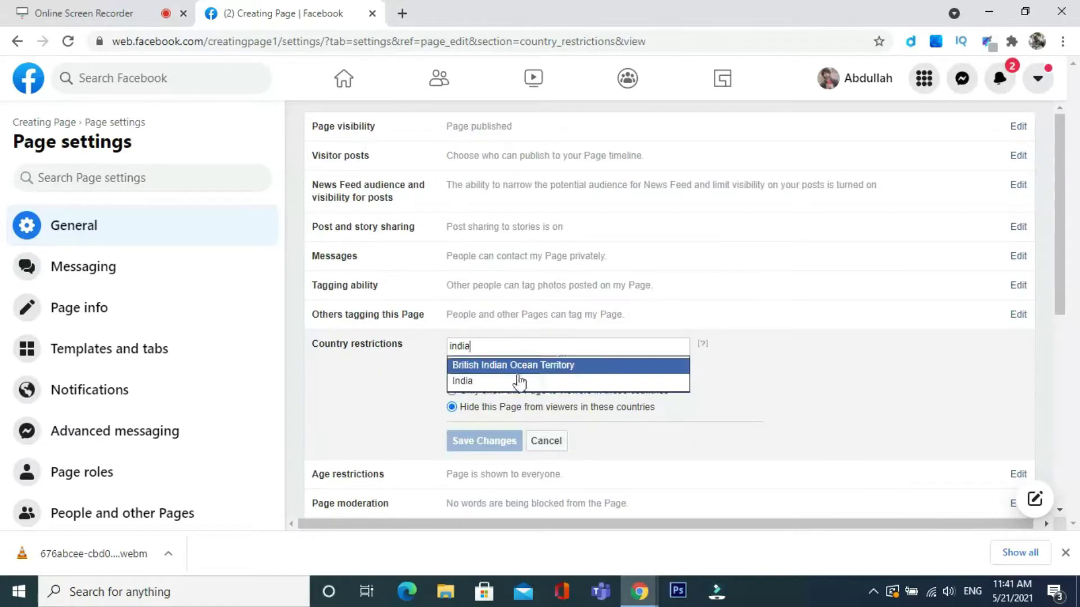
click(475, 384)
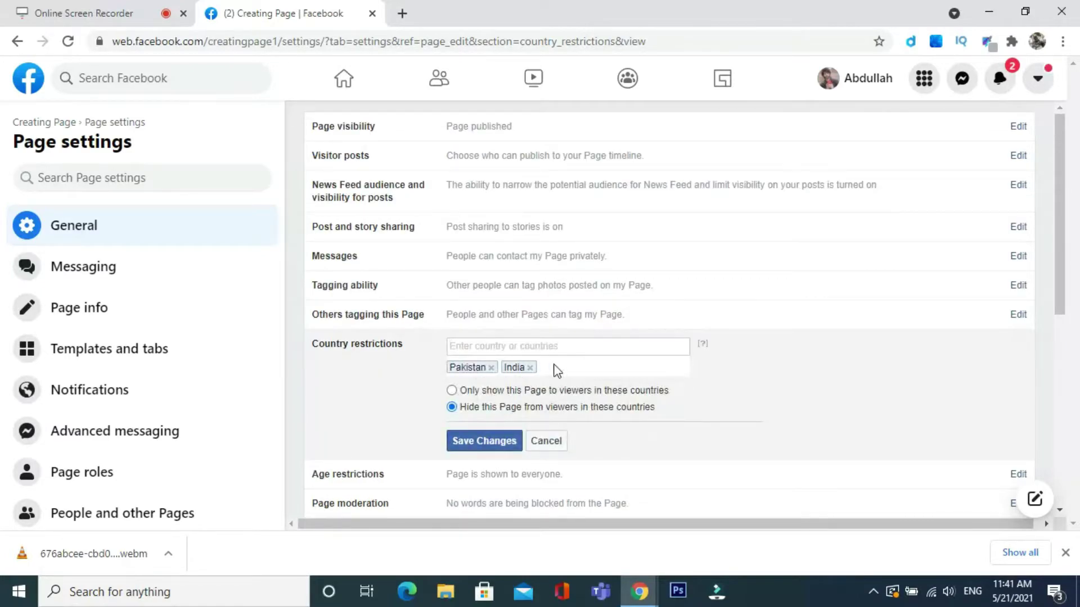
drag(557, 370, 450, 386)
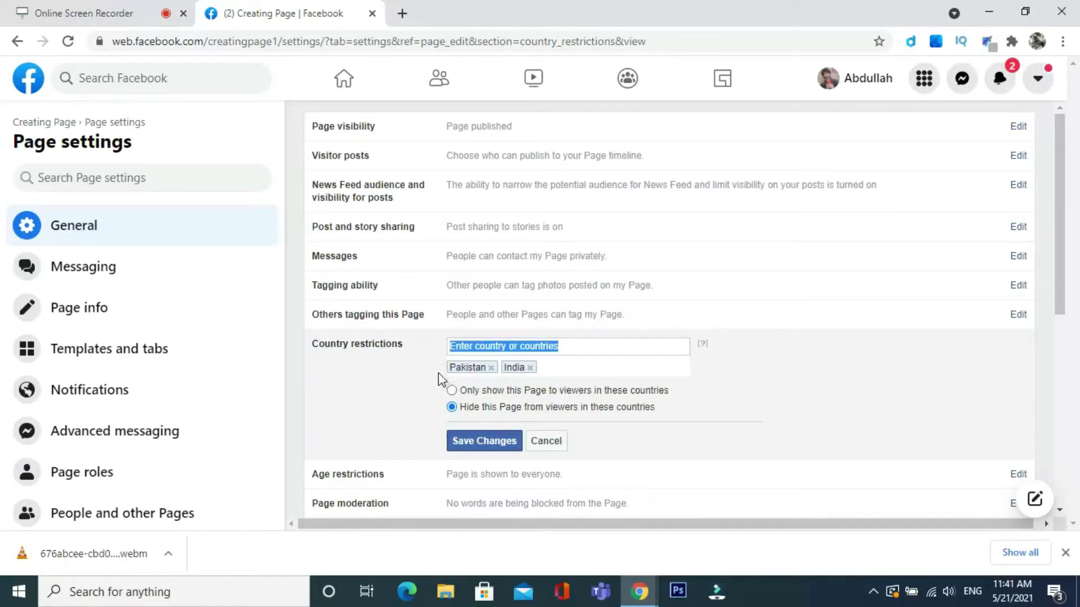
click(440, 377)
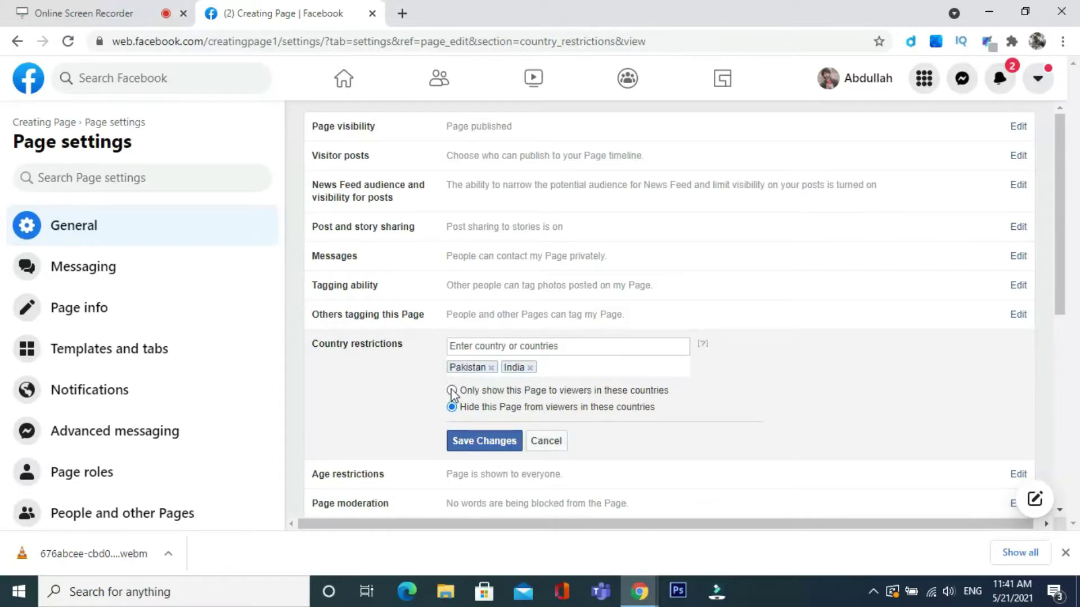
Set the country restriction to only show this Page to viewers in the listed countries, and save the change
click(451, 391)
click(452, 407)
drag(670, 390, 422, 379)
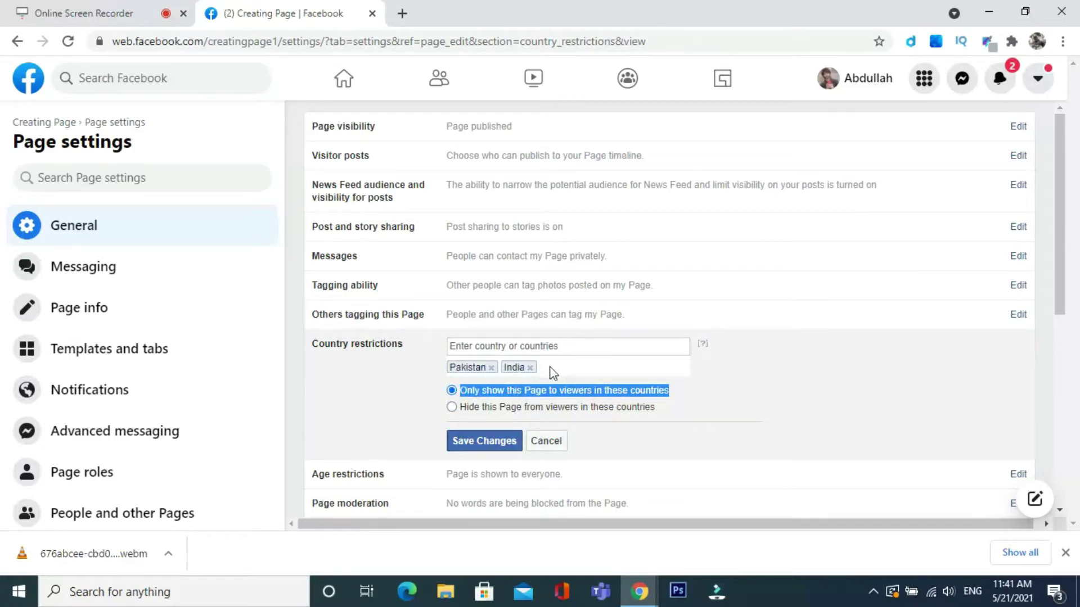
click(431, 405)
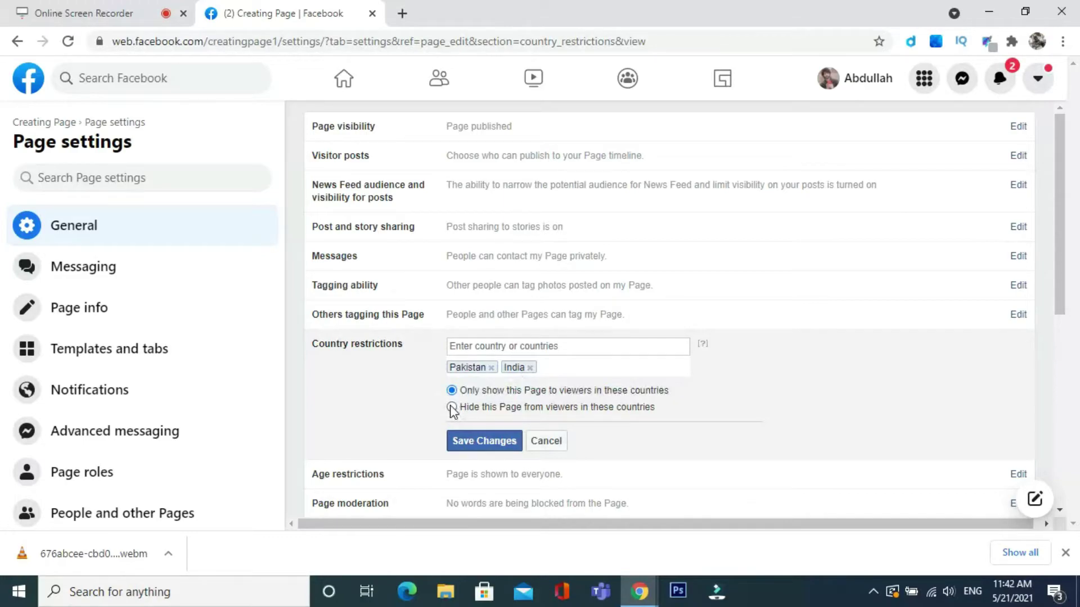
click(452, 407)
click(491, 448)
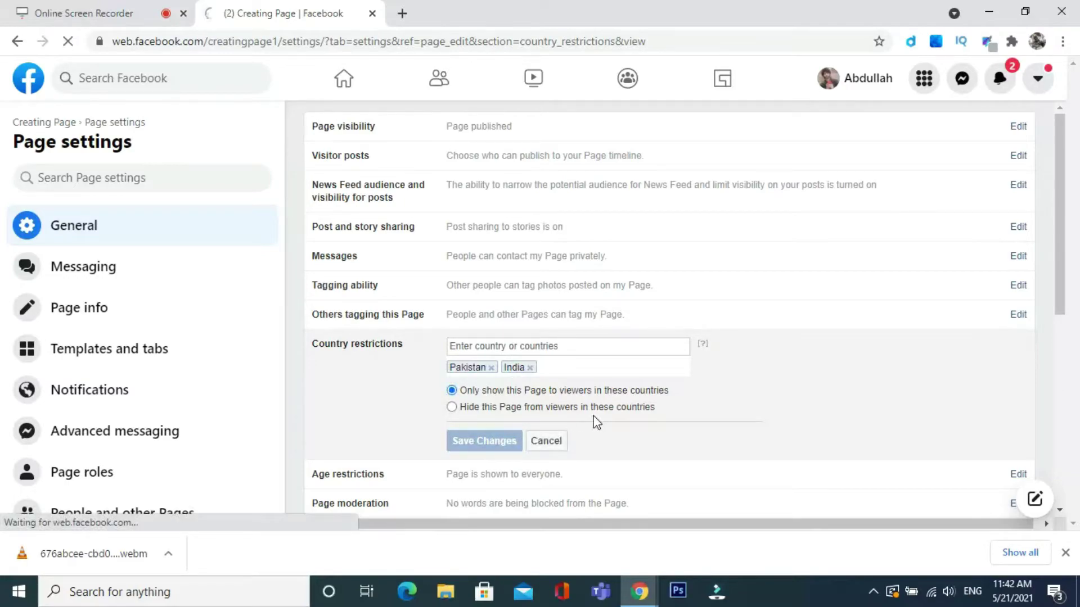
Open Age restrictions, try Alcohol-related and People 18 and over, and set the restriction back to Public
scroll(732, 419, down, 1)
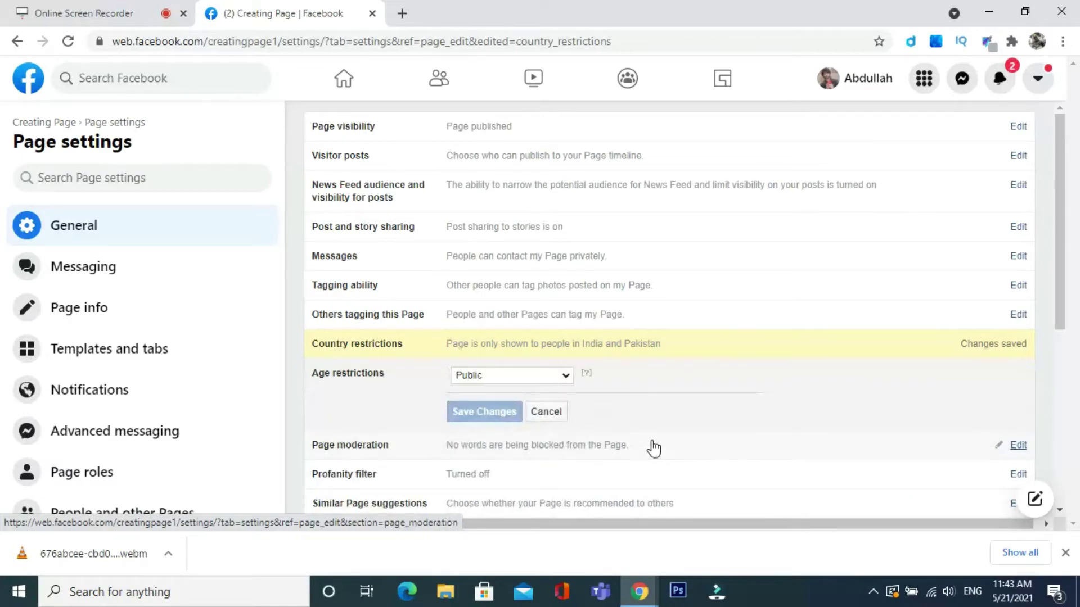
click(563, 377)
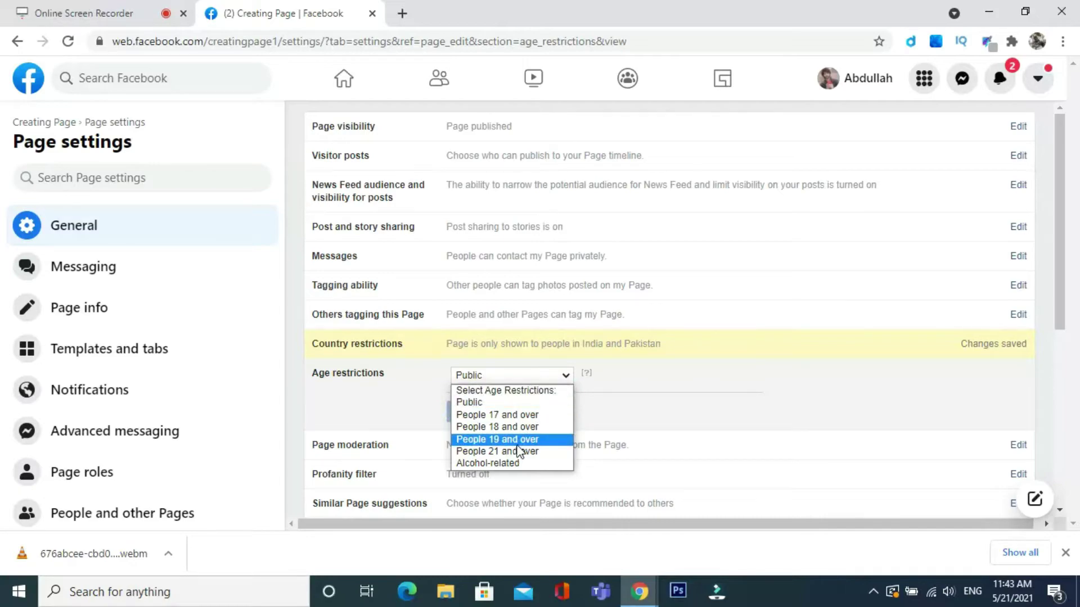
click(508, 463)
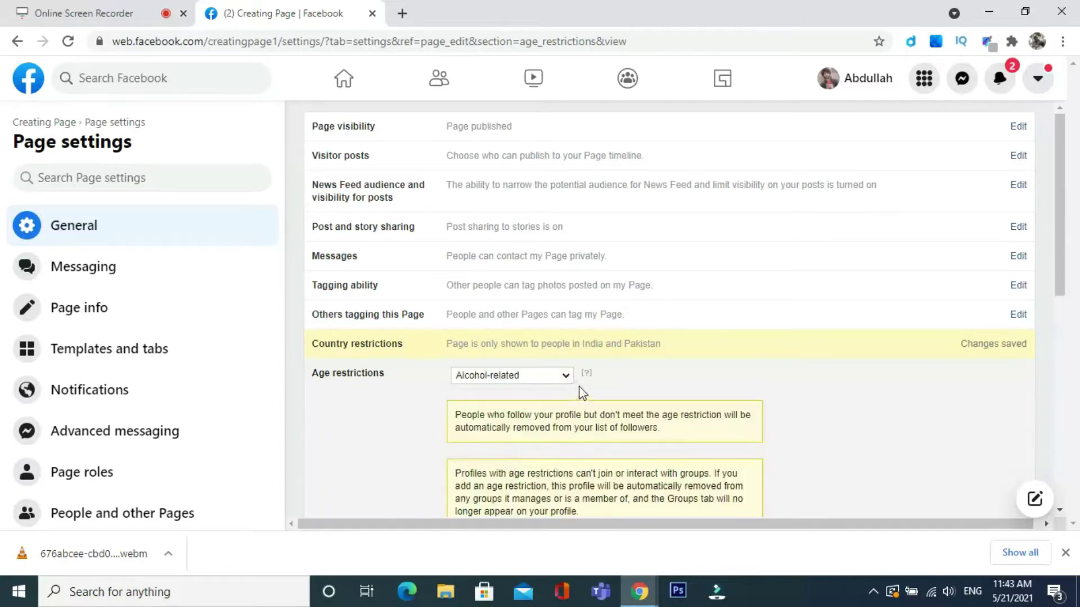
scroll(478, 445, down, 1)
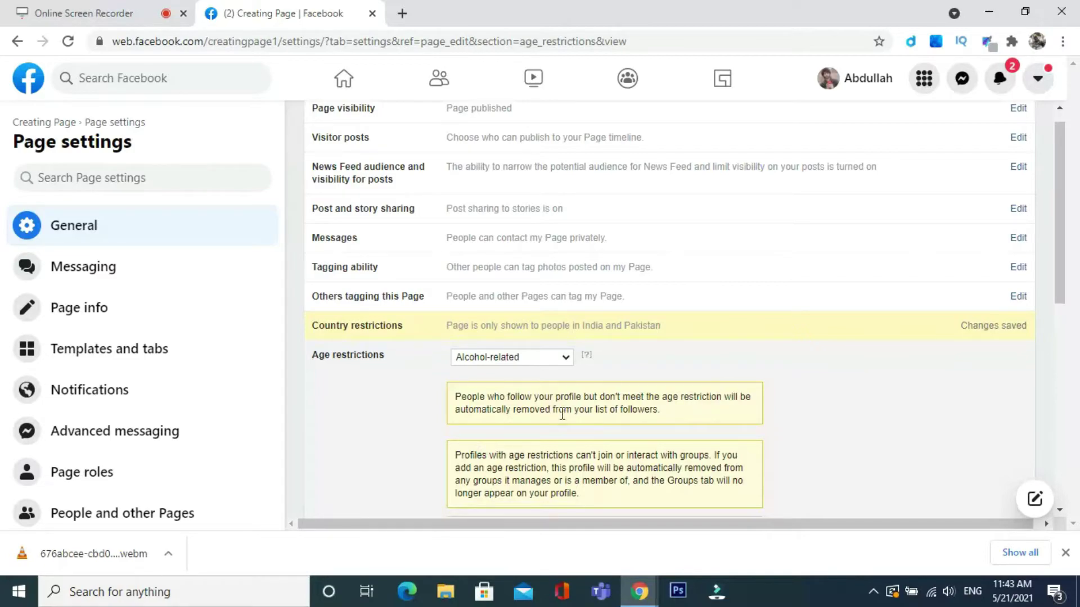
scroll(627, 411, down, 2)
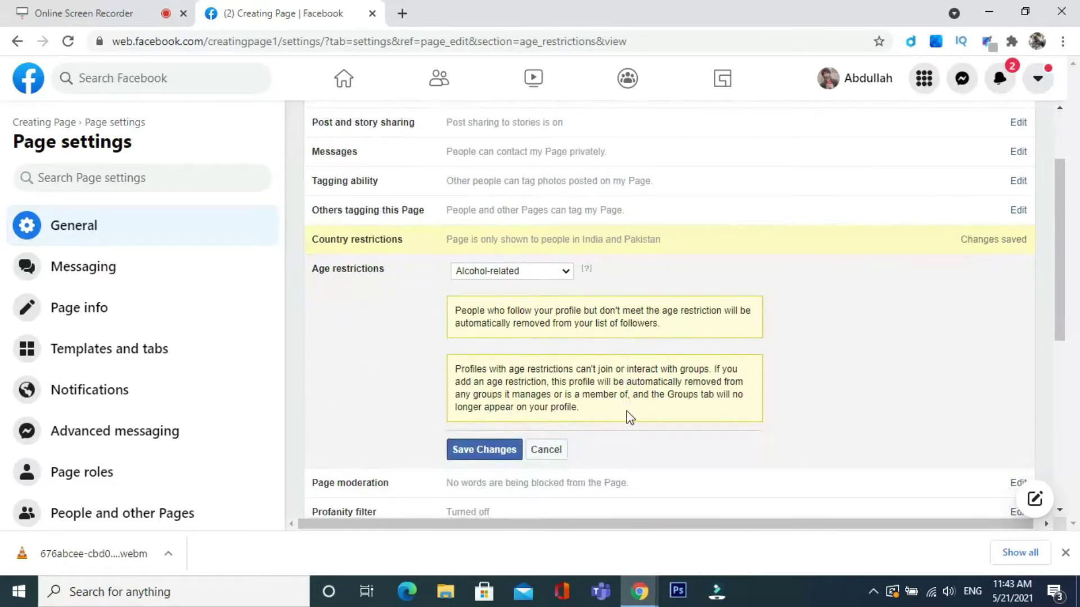
scroll(629, 417, up, 1)
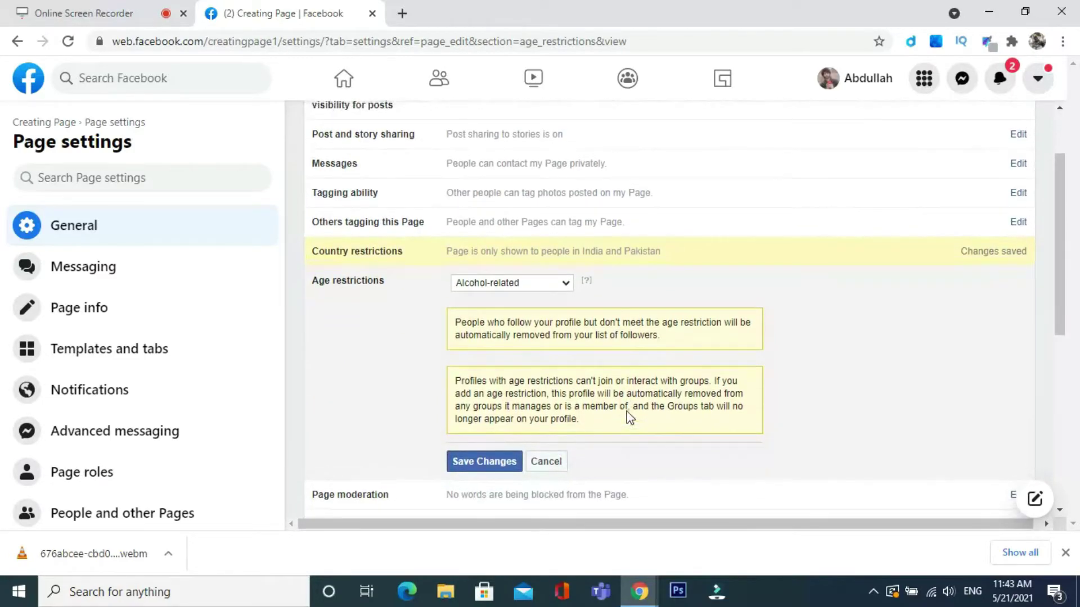
click(566, 285)
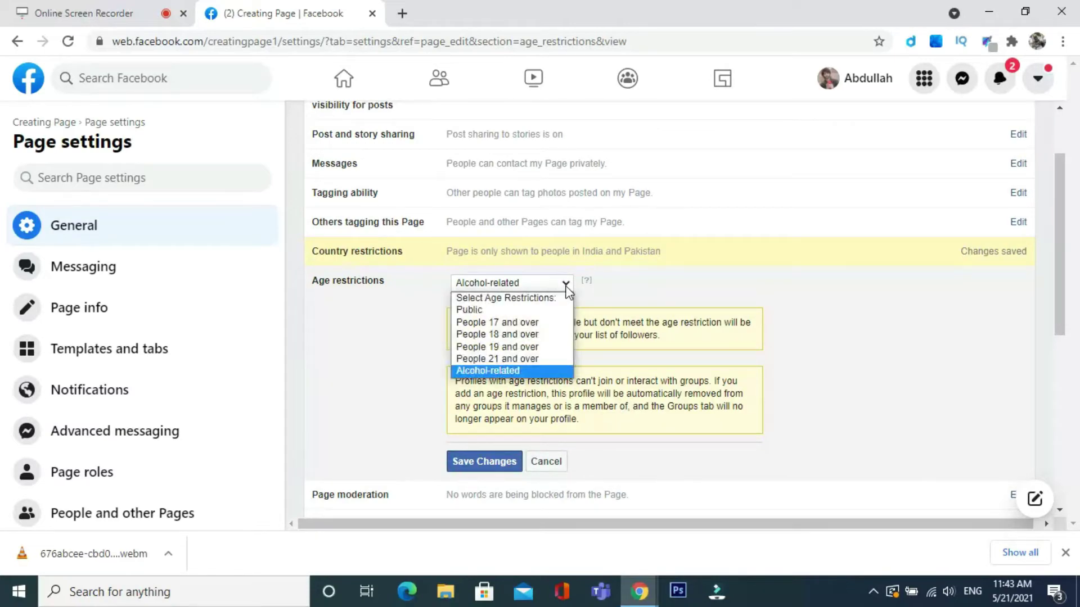
click(482, 333)
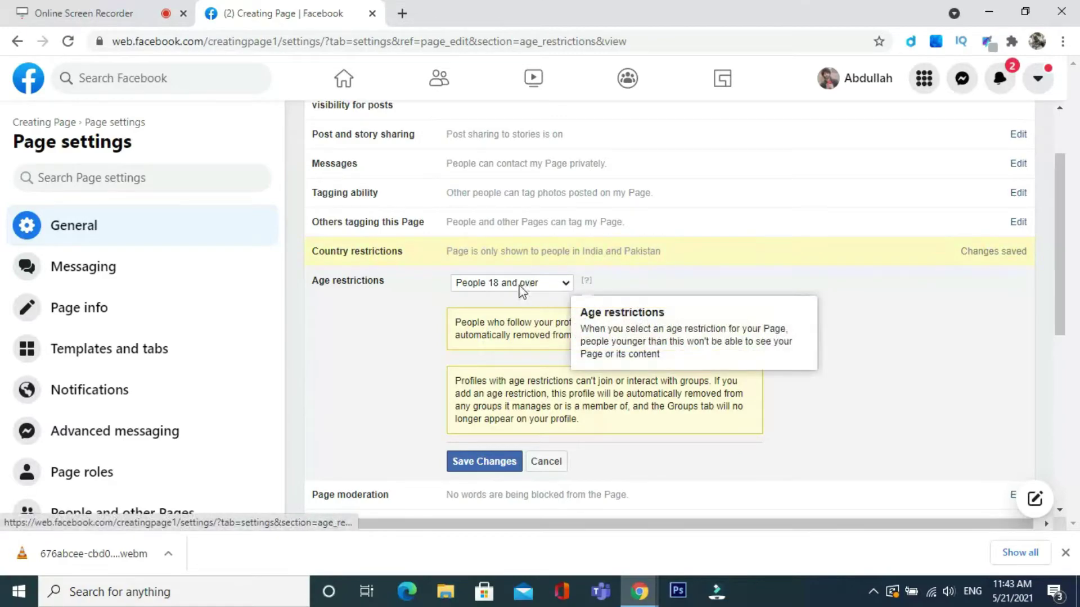
click(560, 286)
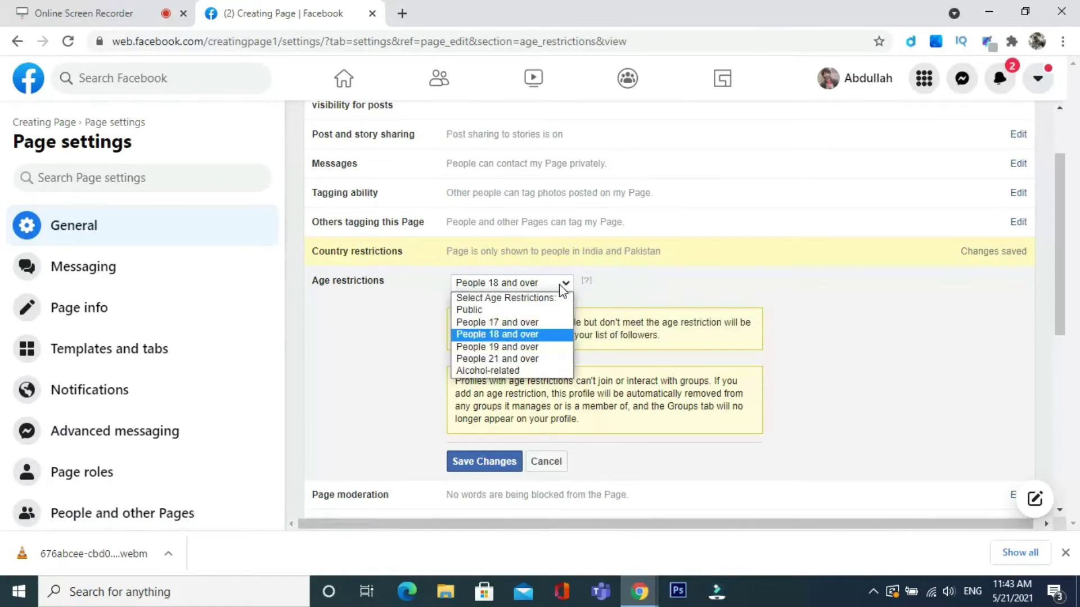
click(502, 308)
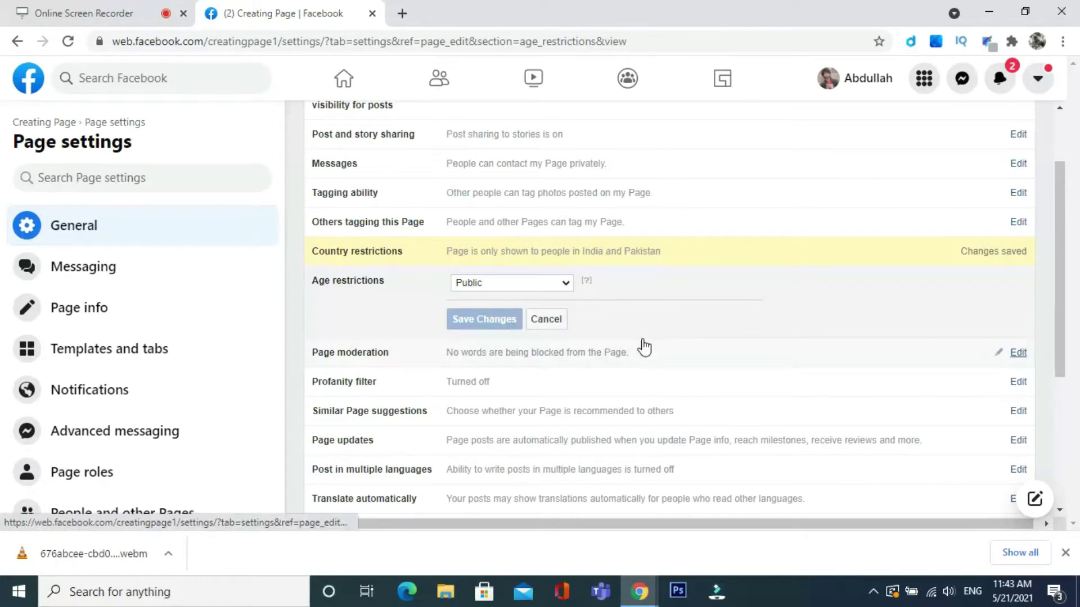
Open Page moderation and add the words "who" and "are" to the blocked words for posts and comments
click(1018, 354)
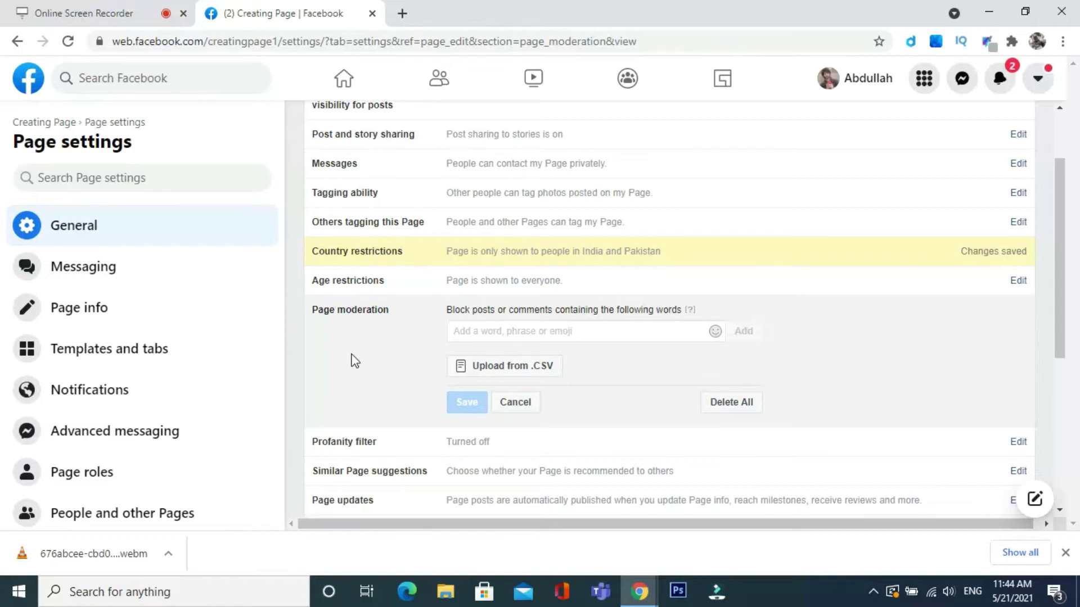
text(who)
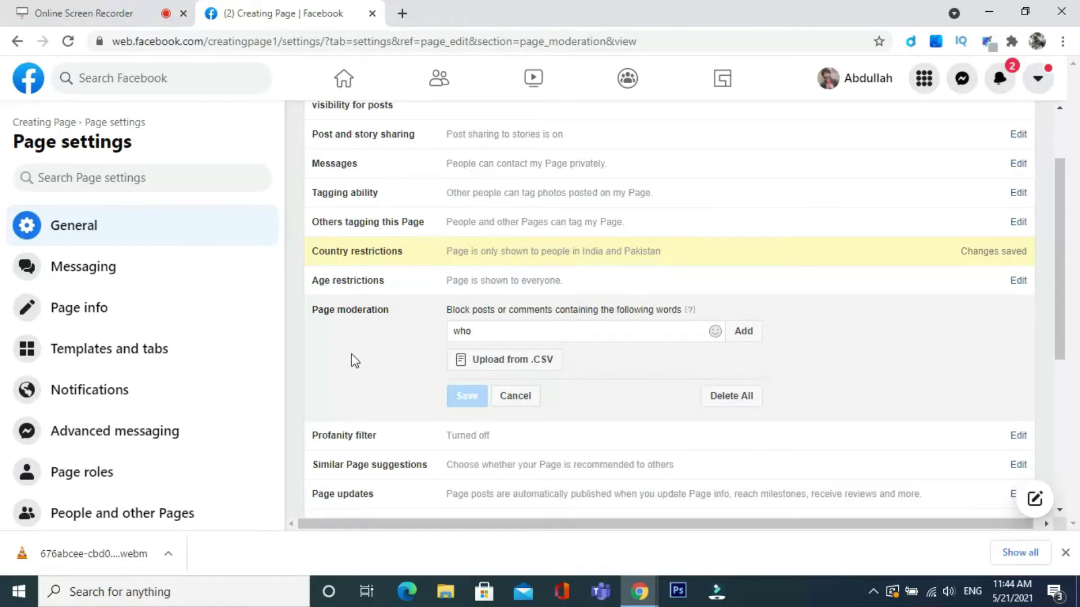
click(748, 333)
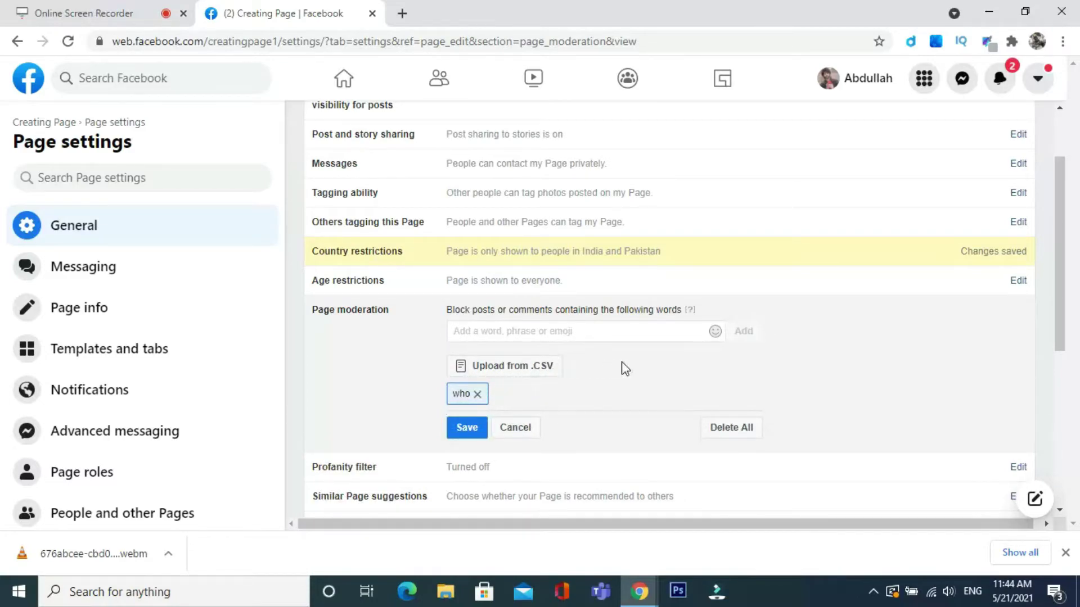
click(533, 370)
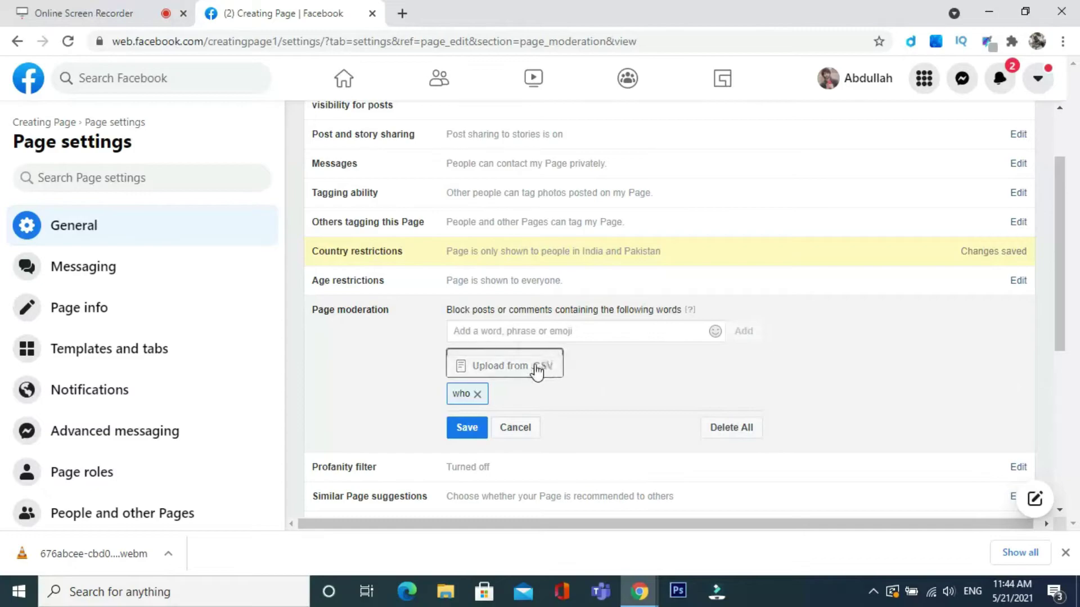
click(525, 330)
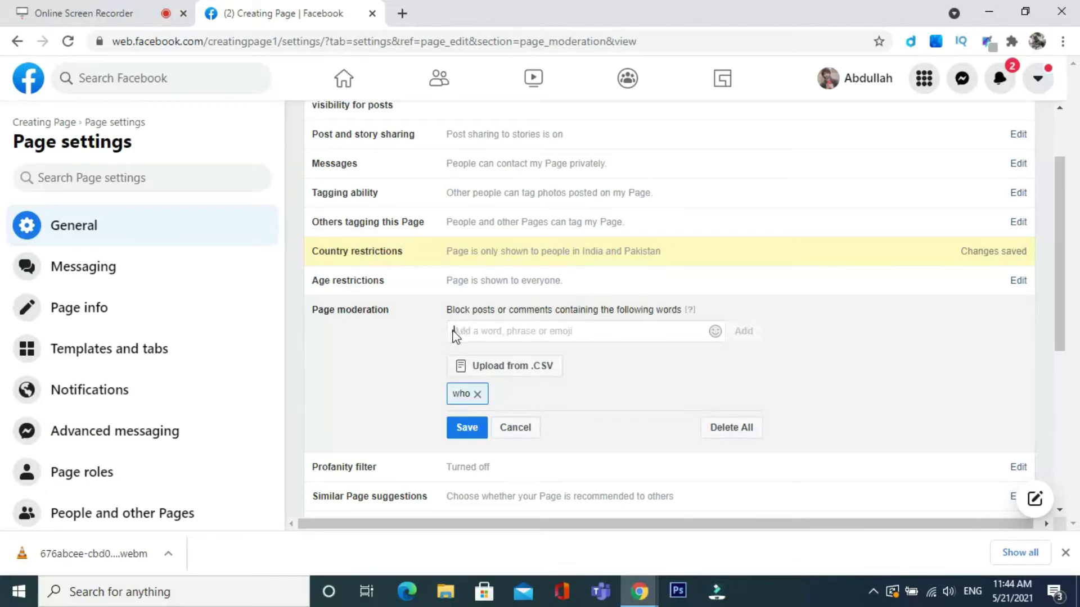
text(are)
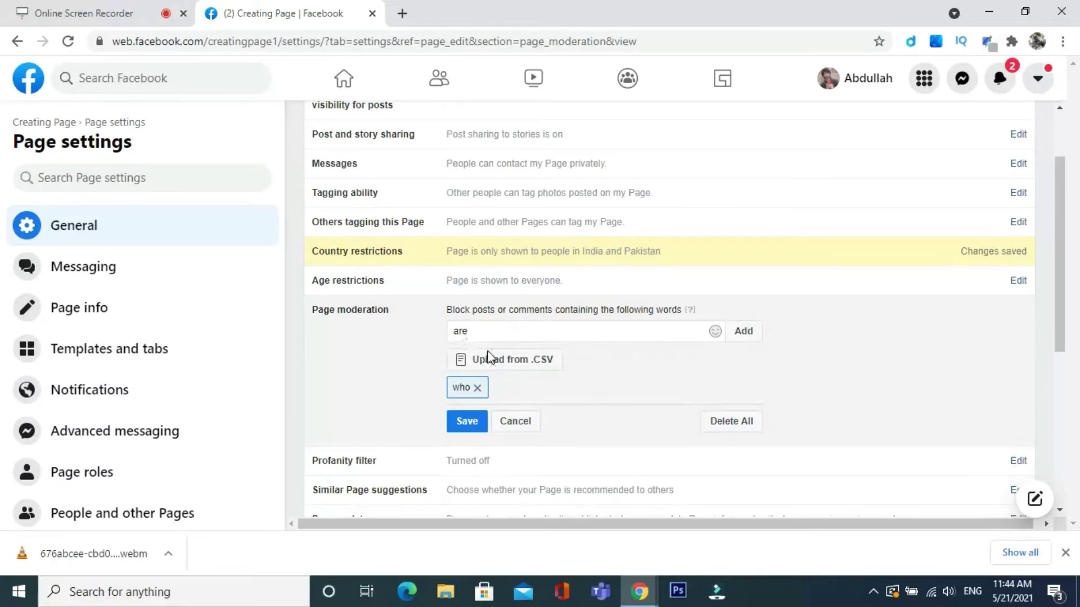
click(743, 332)
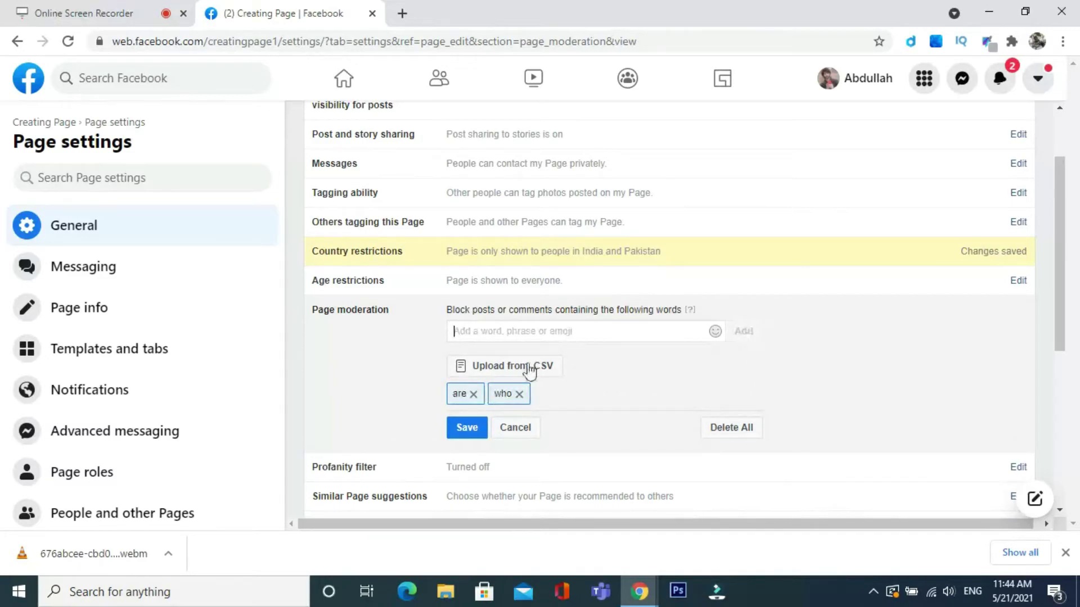
Add the laughing-face emoji from the emoji picker to the blocked words list in Page moderation
mouse_move(689, 310)
click(715, 332)
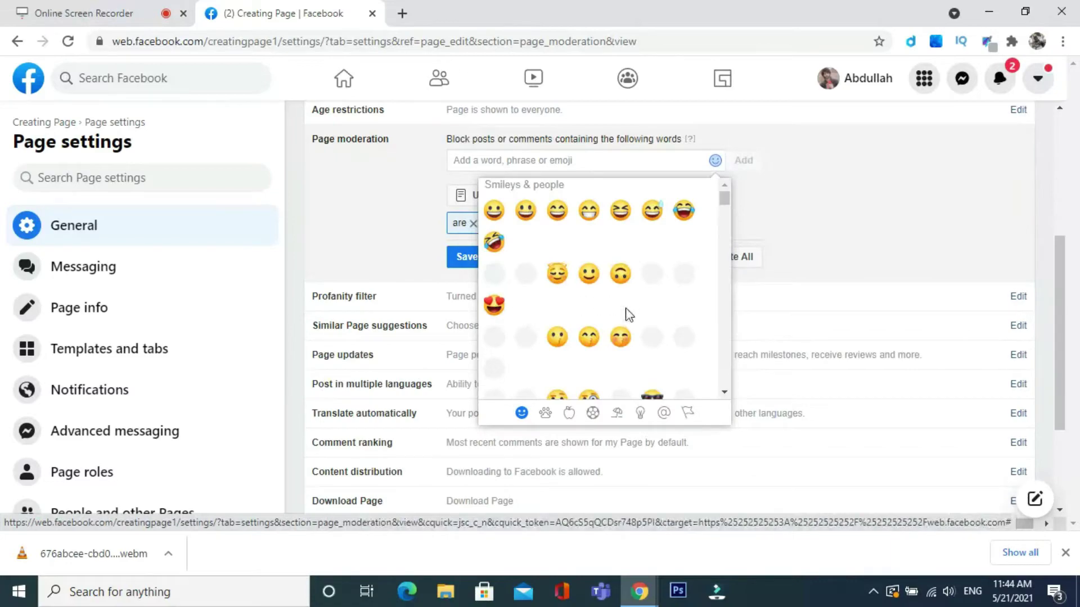
click(682, 221)
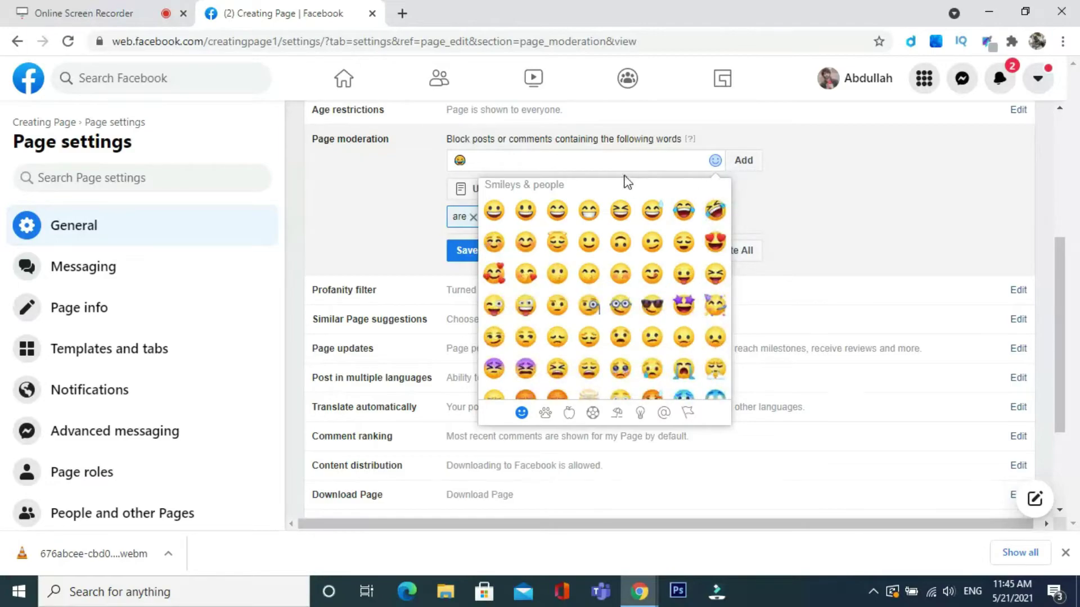
drag(485, 159, 441, 162)
click(745, 164)
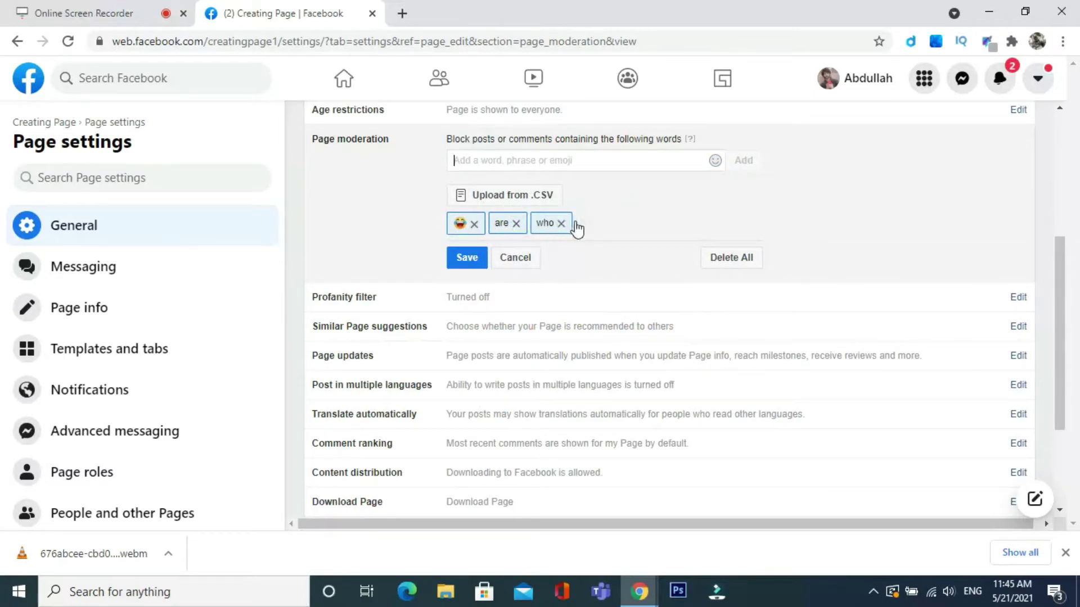
Remove the laughing-face emoji and the words "are" and "who" from the Page moderation blocked words list
drag(577, 228, 400, 246)
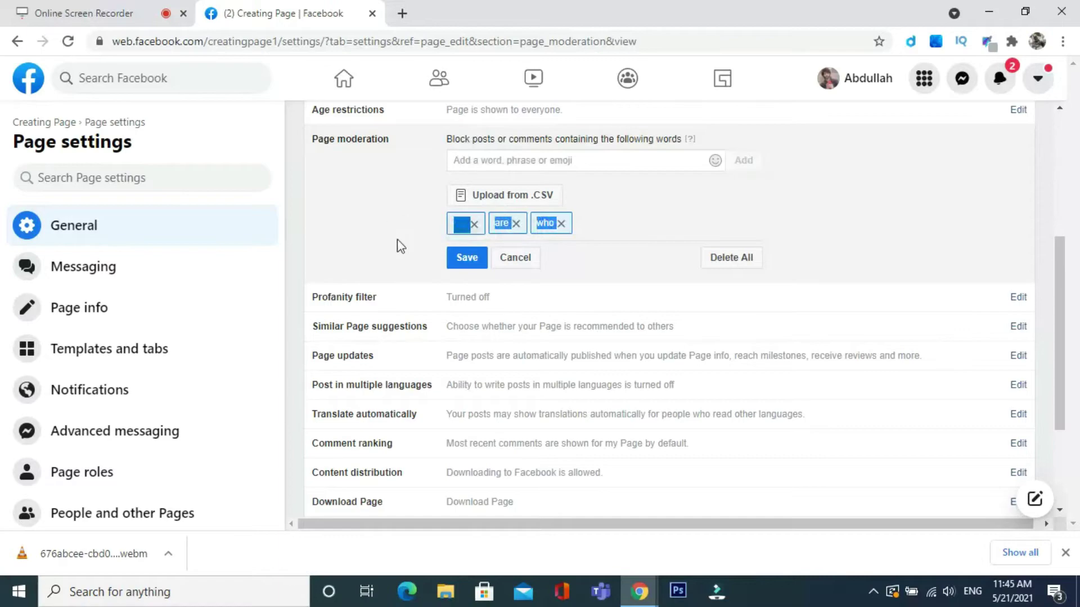
click(429, 253)
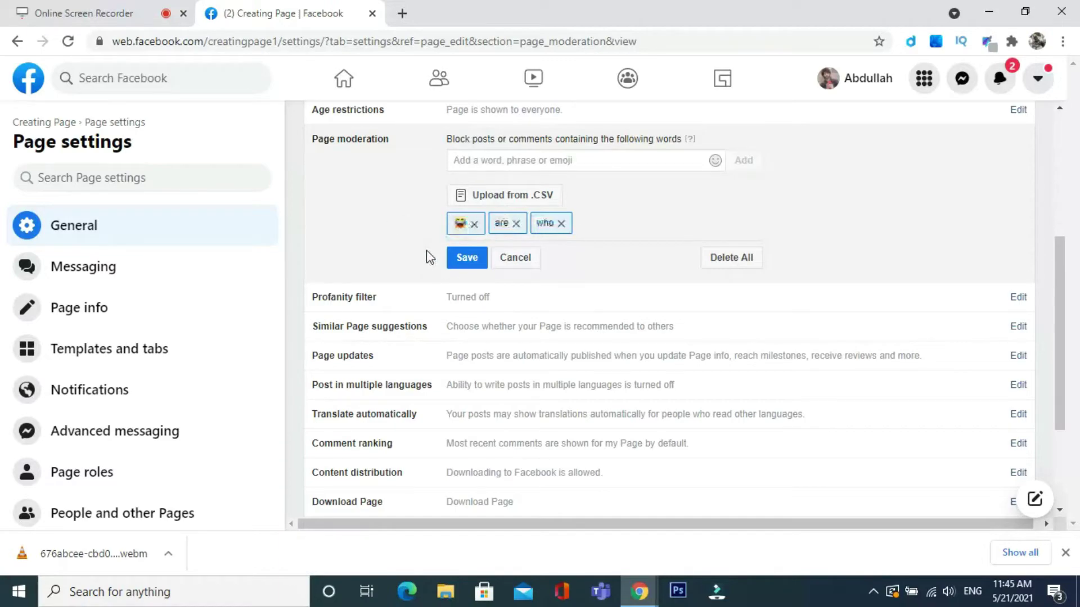
click(474, 223)
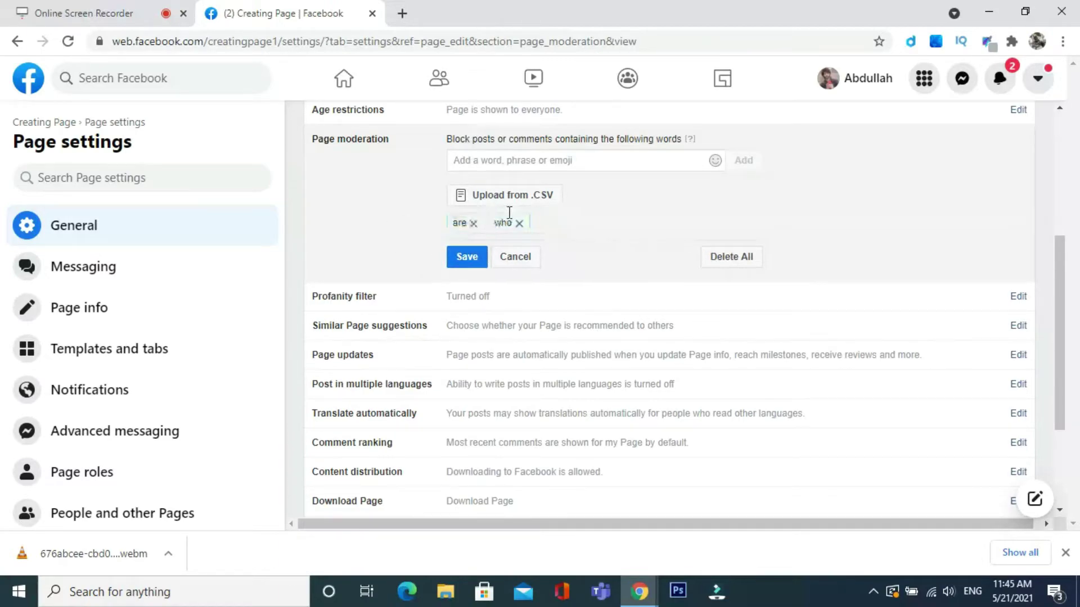
click(474, 223)
click(475, 224)
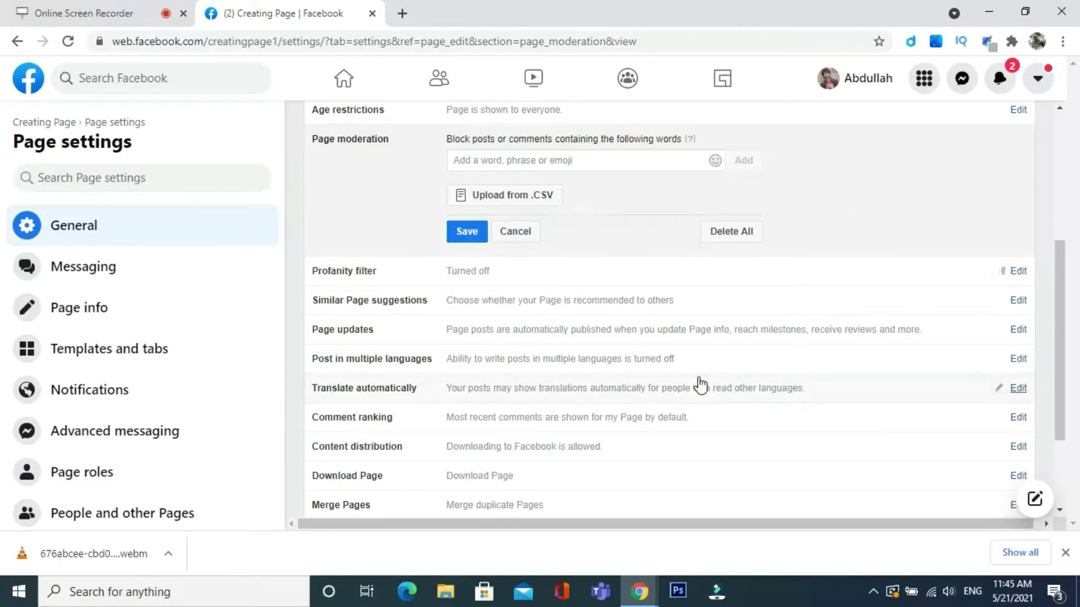
In Similar Page suggestions, try excluding the Page from recommendations, turn the option back on, and open Page updates
click(699, 300)
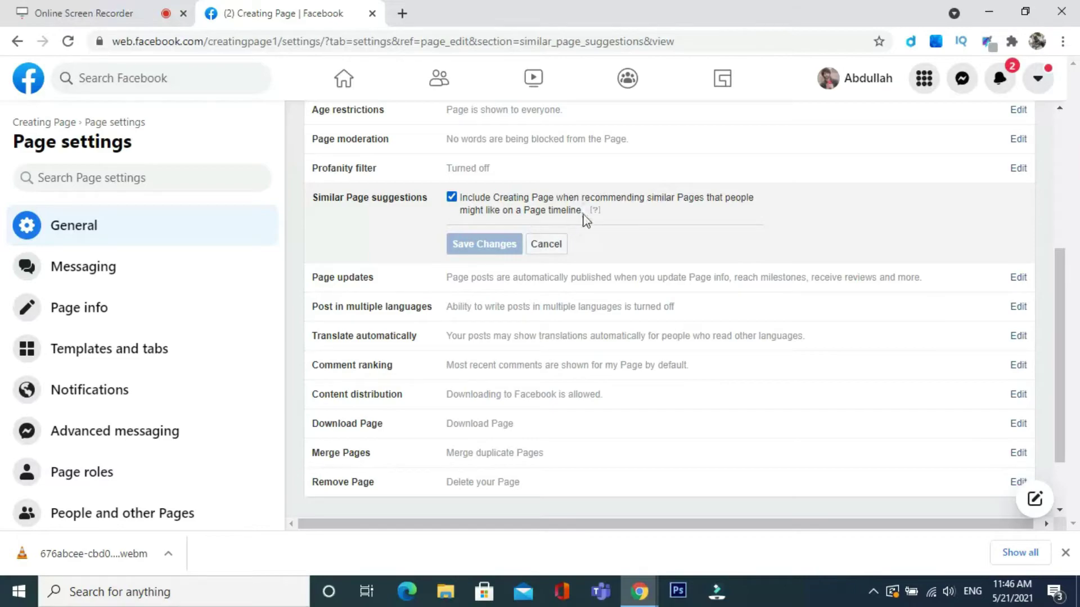
scroll(587, 218, up, 1)
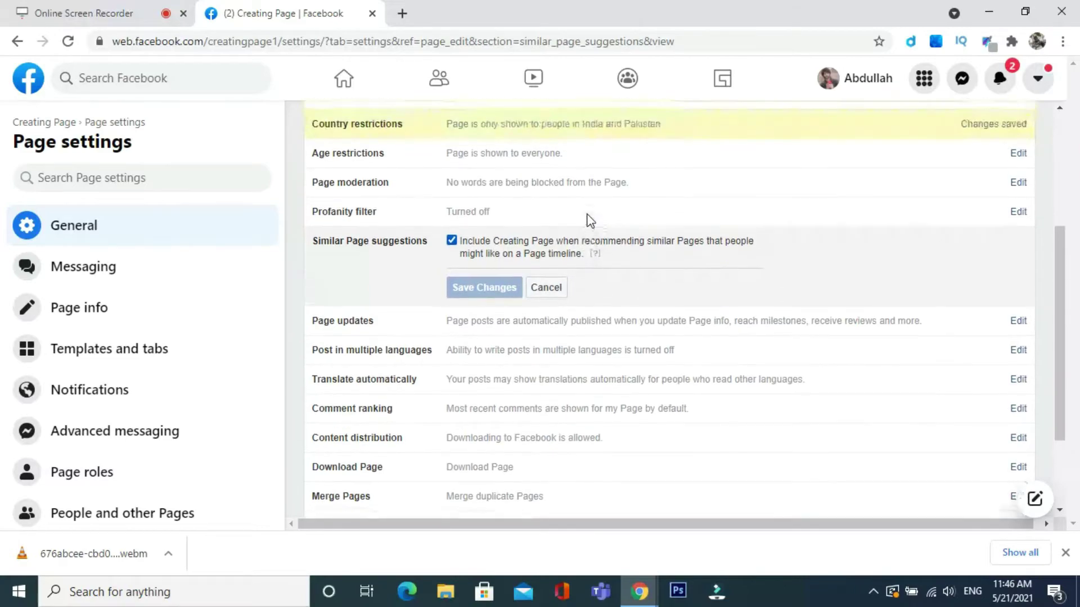
click(451, 241)
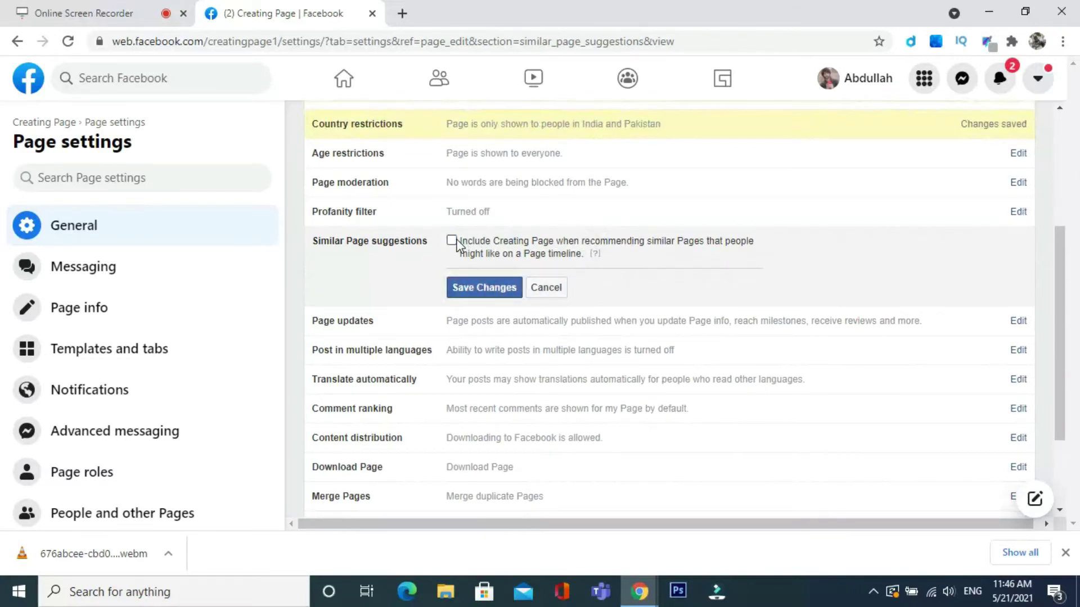
click(453, 242)
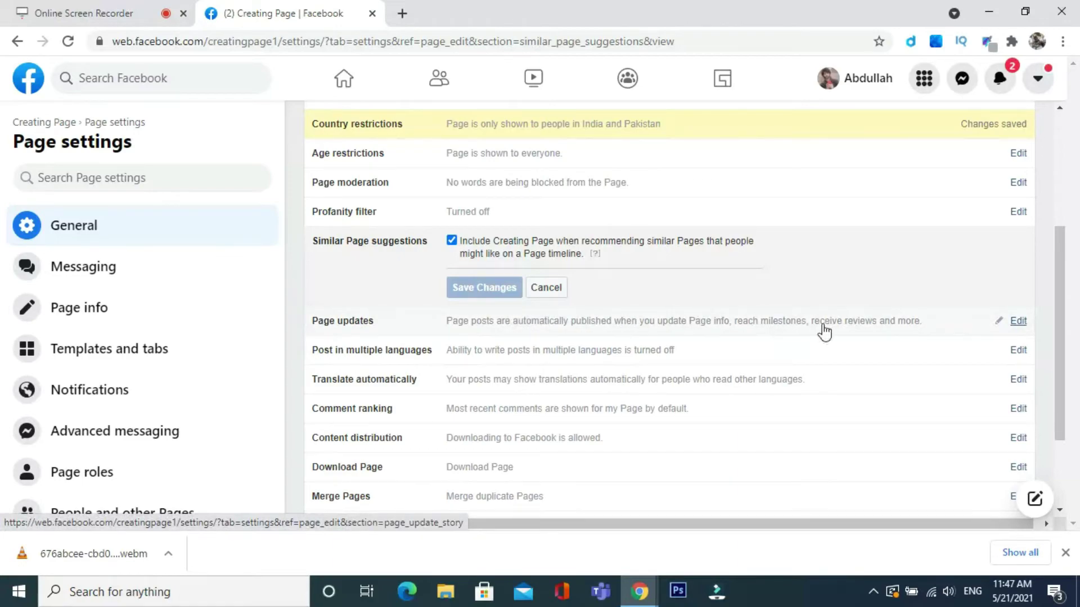
click(1018, 323)
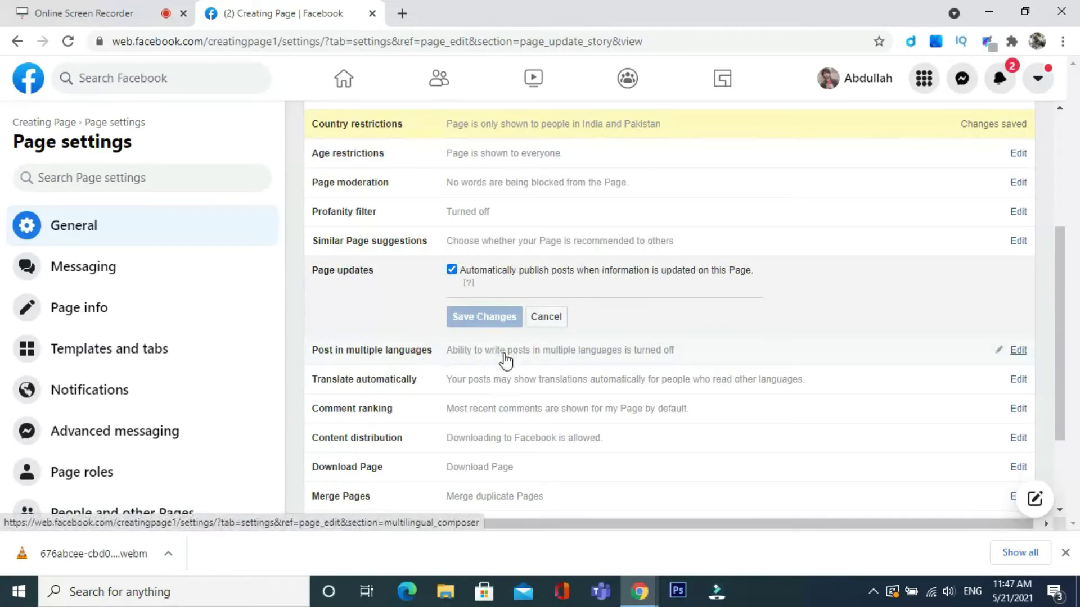
Allow people who manage the Page to write posts in multiple languages, and save the change
click(1019, 351)
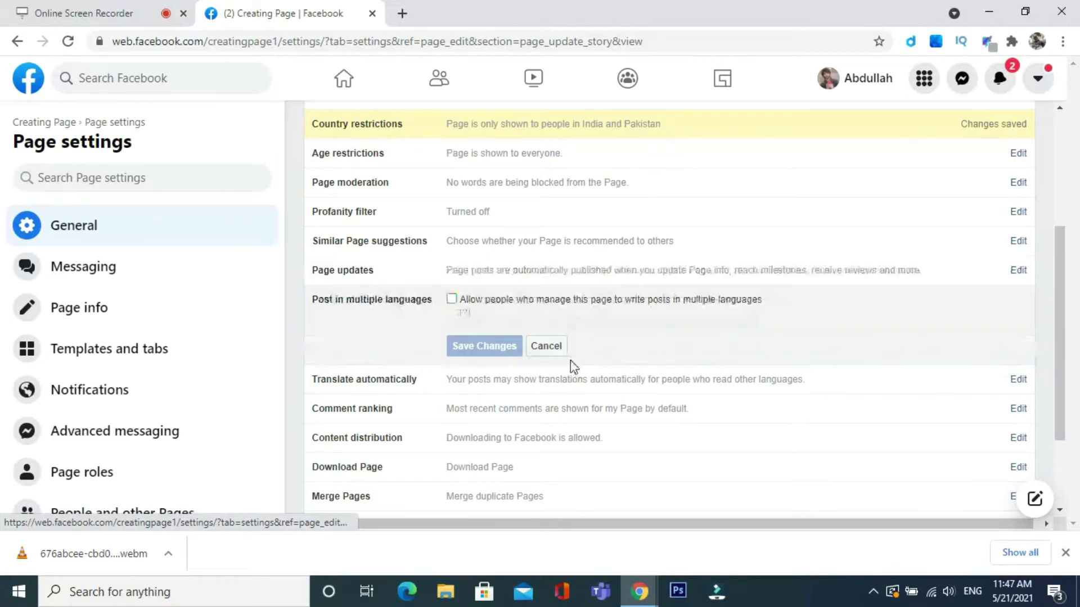
click(452, 299)
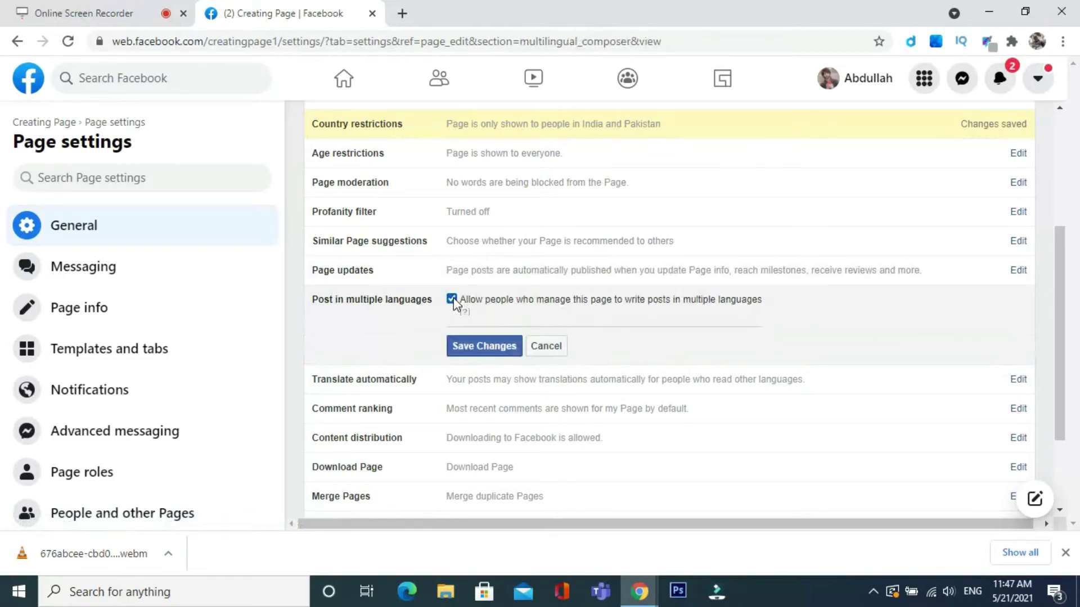
click(472, 350)
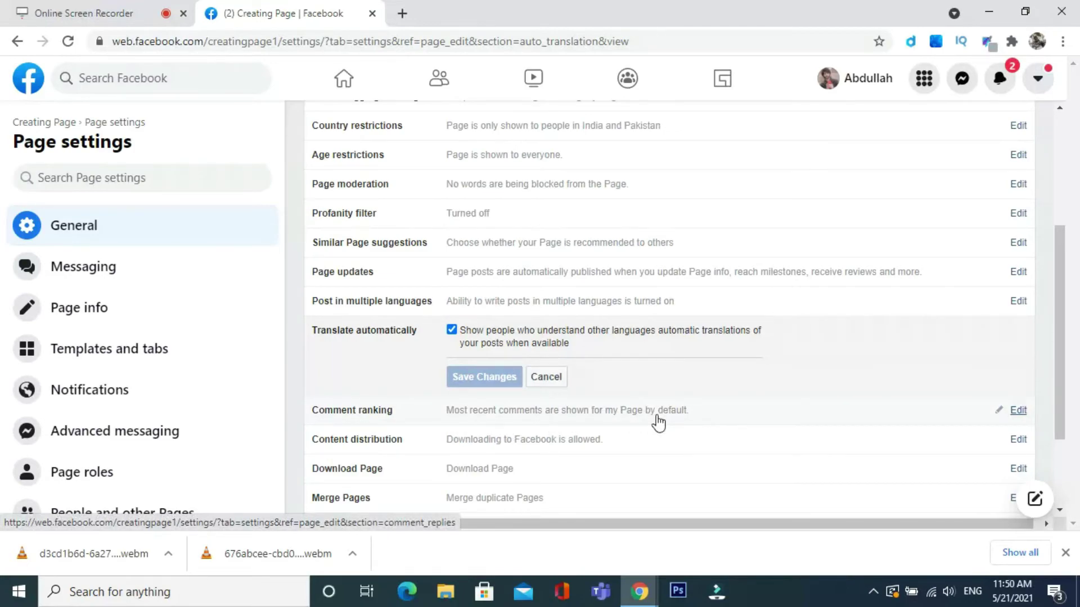
Set Comment ranking to show the most relevant comments by default, and save the change
scroll(658, 423, down, 1)
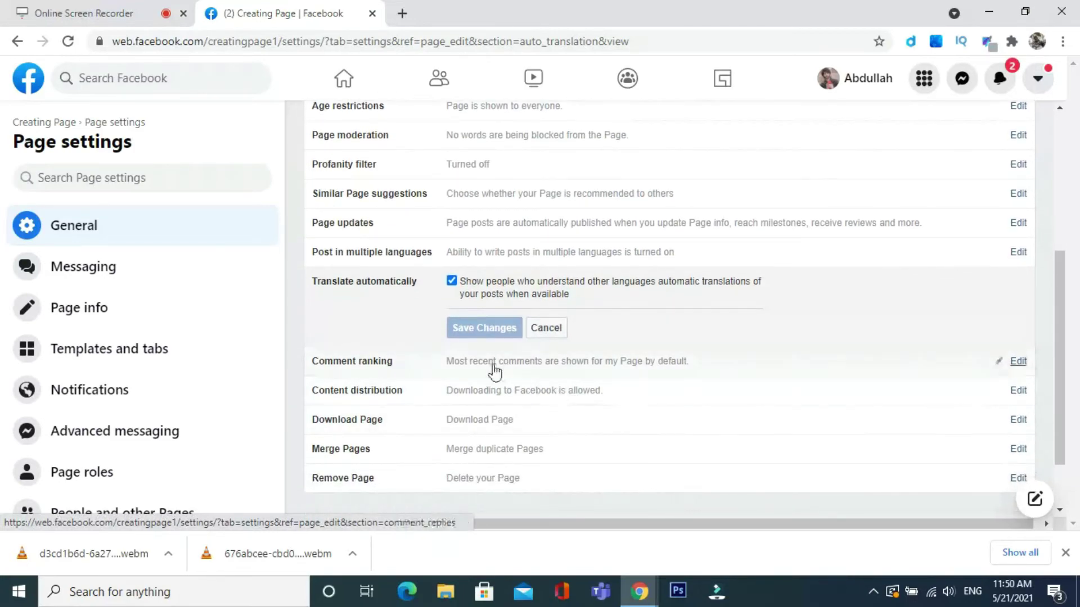
click(1010, 362)
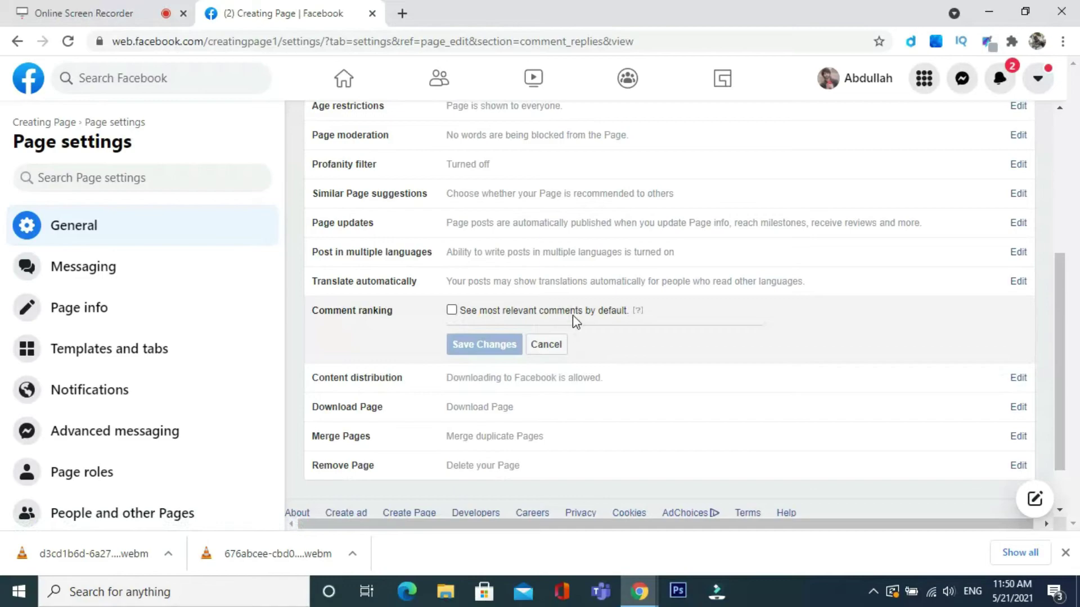
click(451, 311)
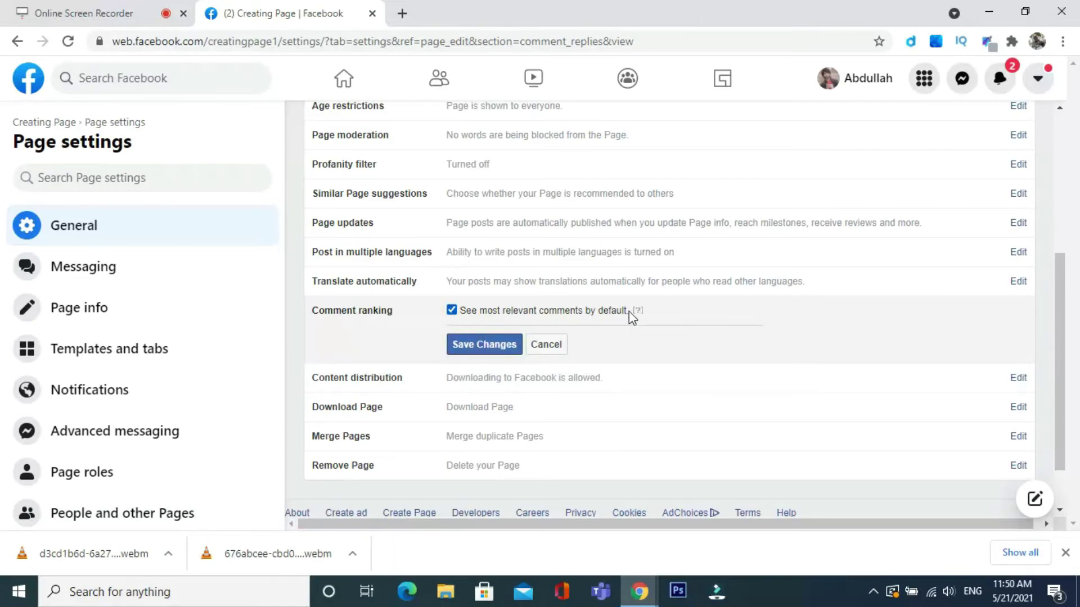
drag(629, 312, 466, 310)
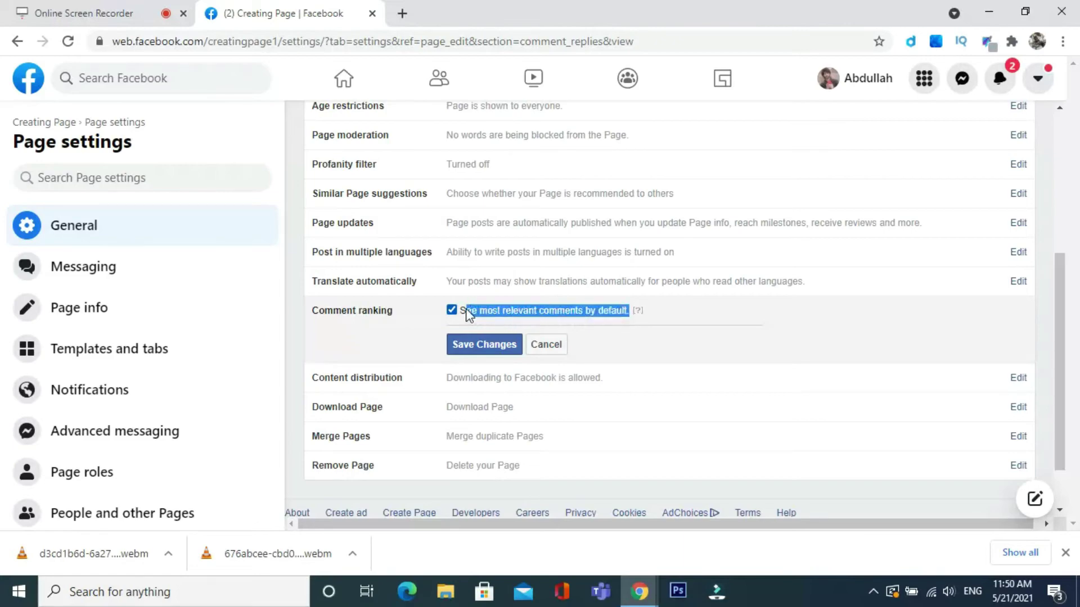
click(489, 347)
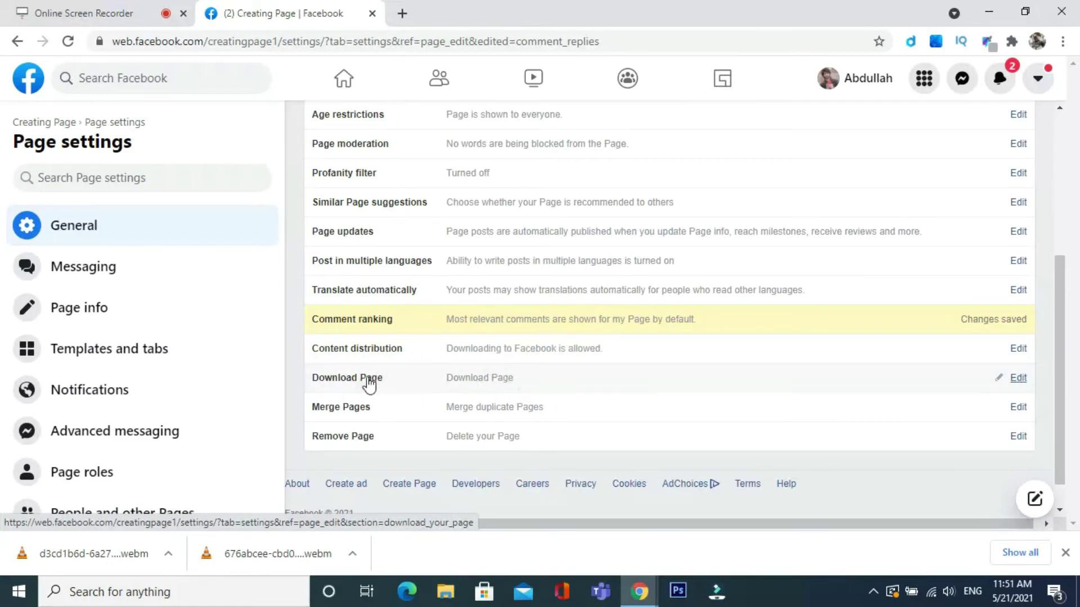
Open the Download Page setting and read what a copy of the Page includes
drag(378, 381, 317, 380)
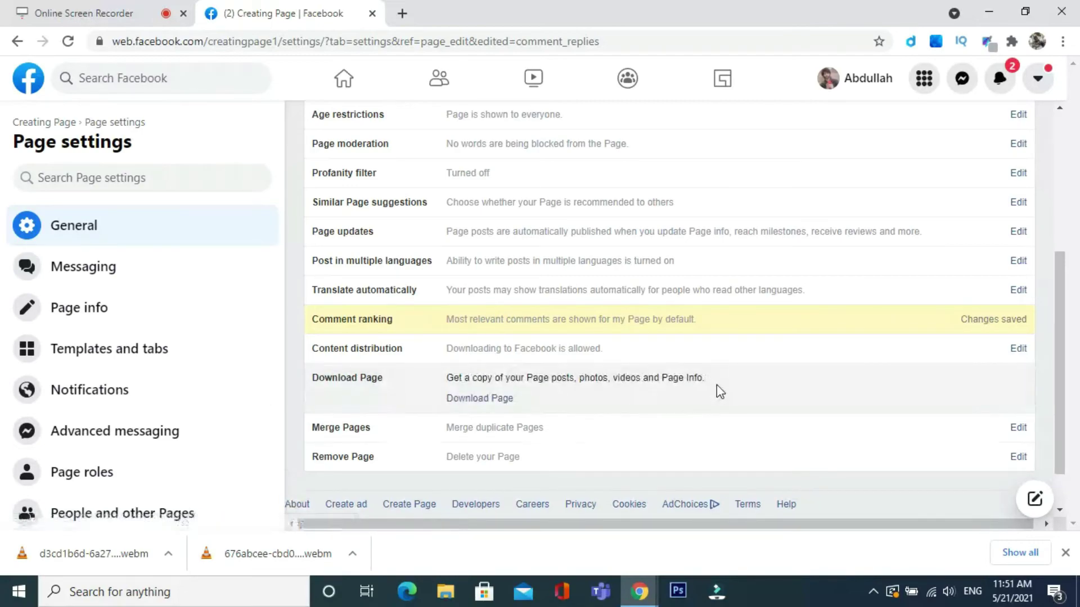
click(494, 400)
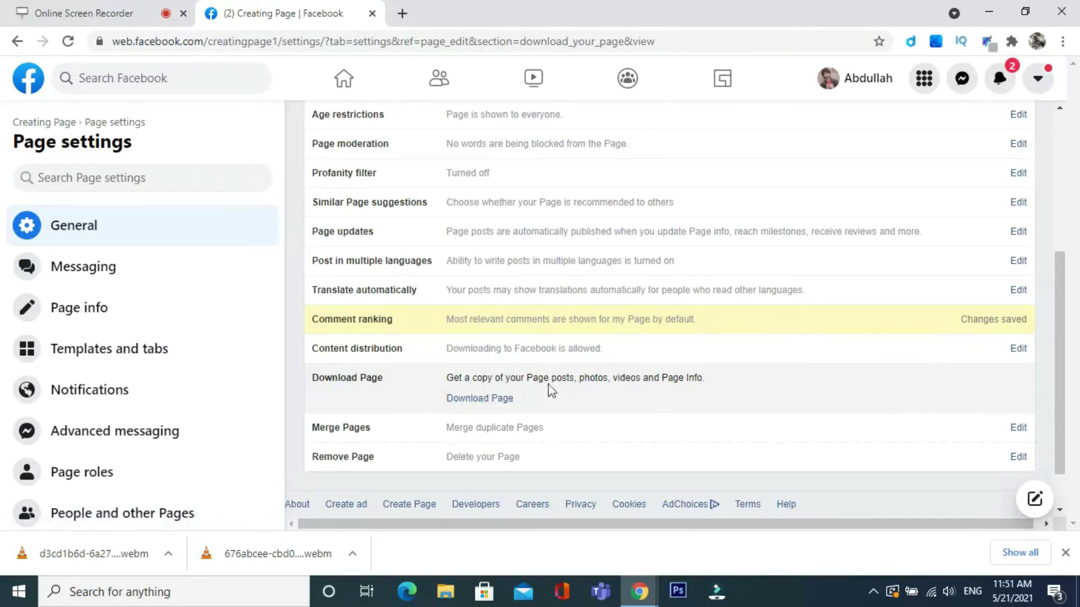
drag(513, 400, 419, 390)
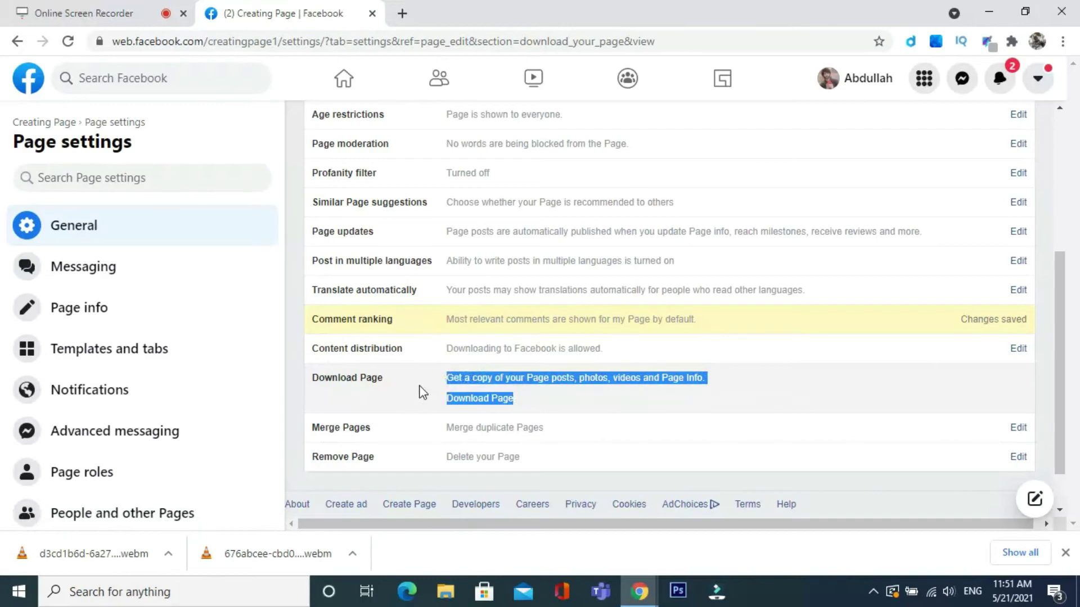
click(442, 394)
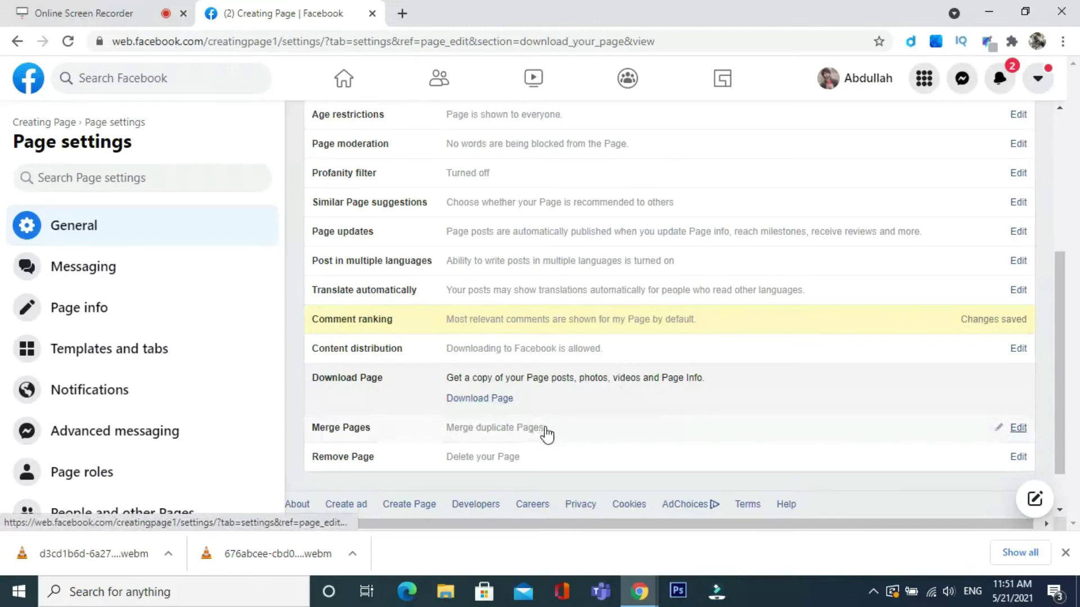
Open the Merge Pages and Remove Page settings to read about merging duplicates and permanently deleting the Page
click(643, 427)
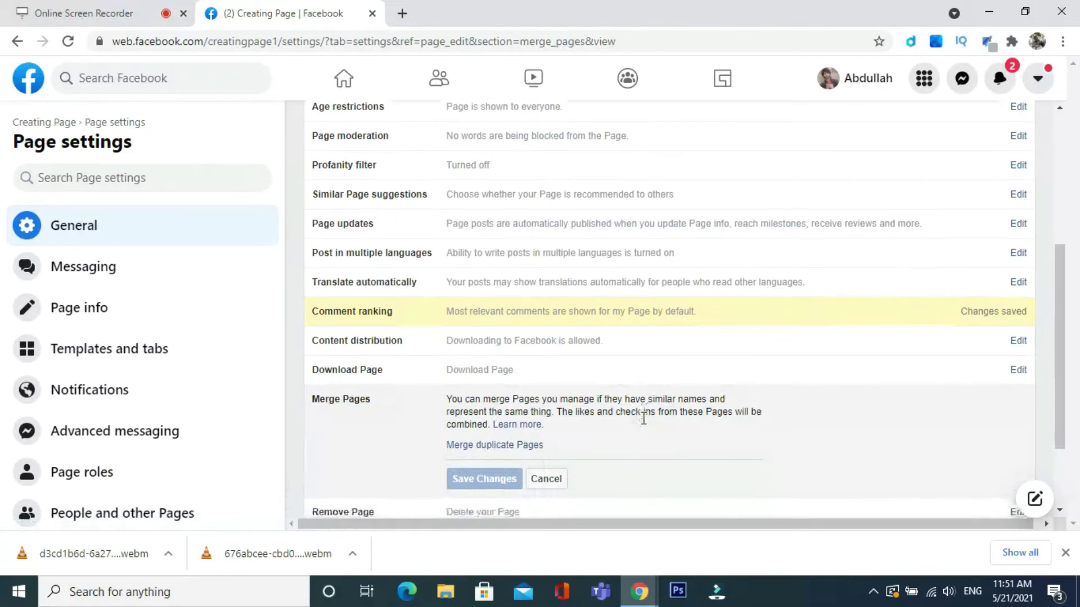
scroll(641, 425, down, 1)
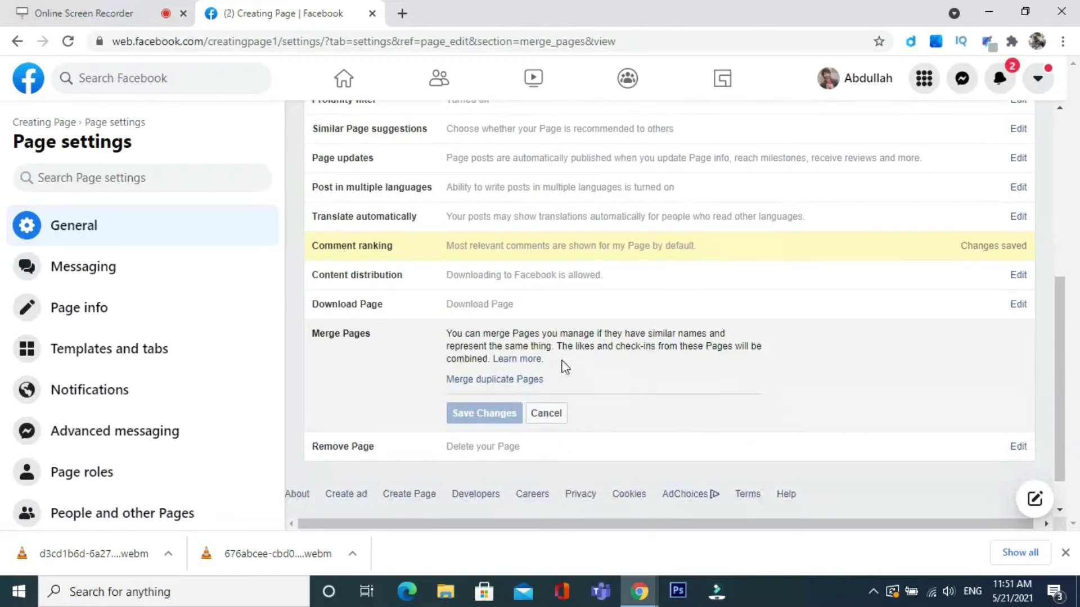
scroll(541, 380, down, 1)
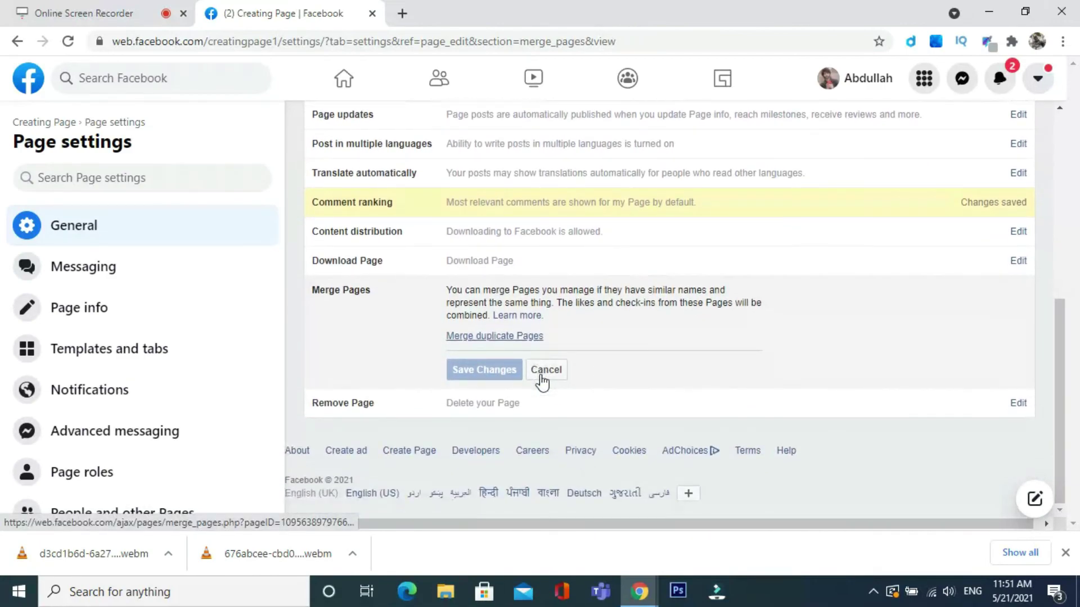
click(529, 411)
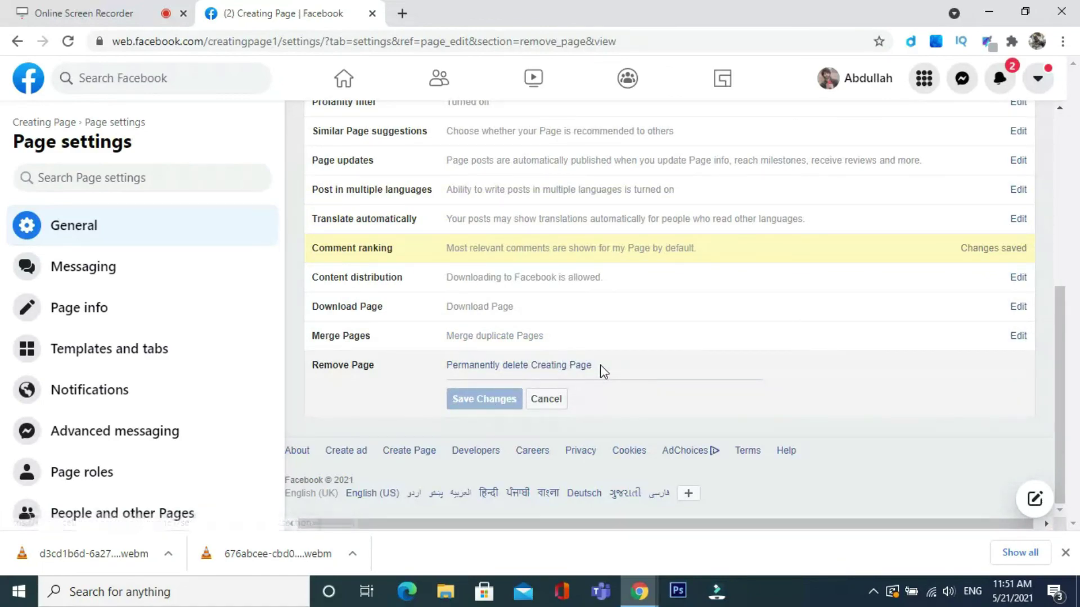
drag(600, 368, 437, 369)
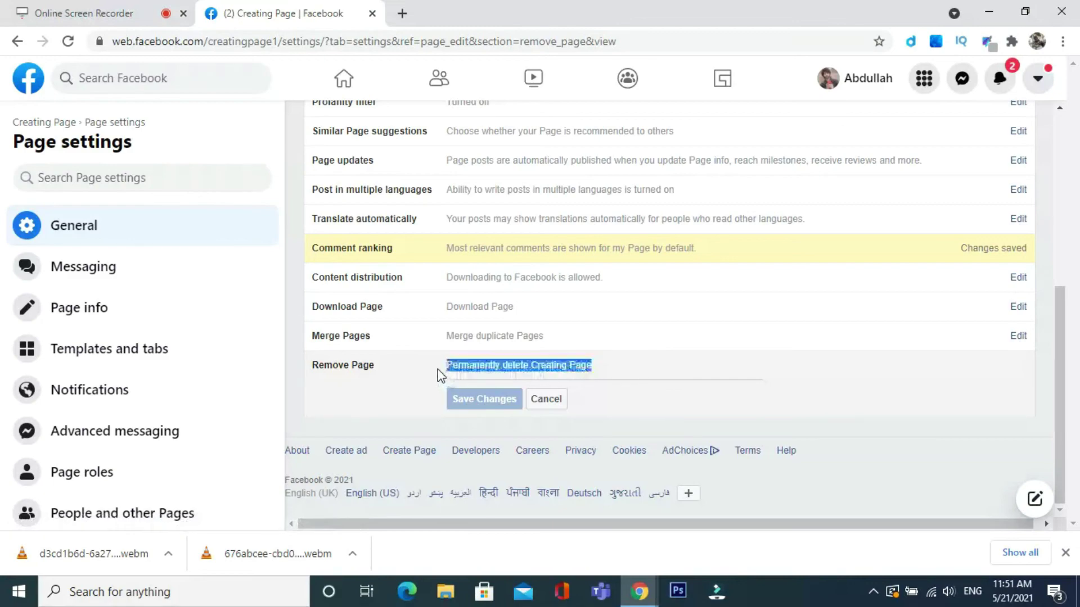
click(434, 379)
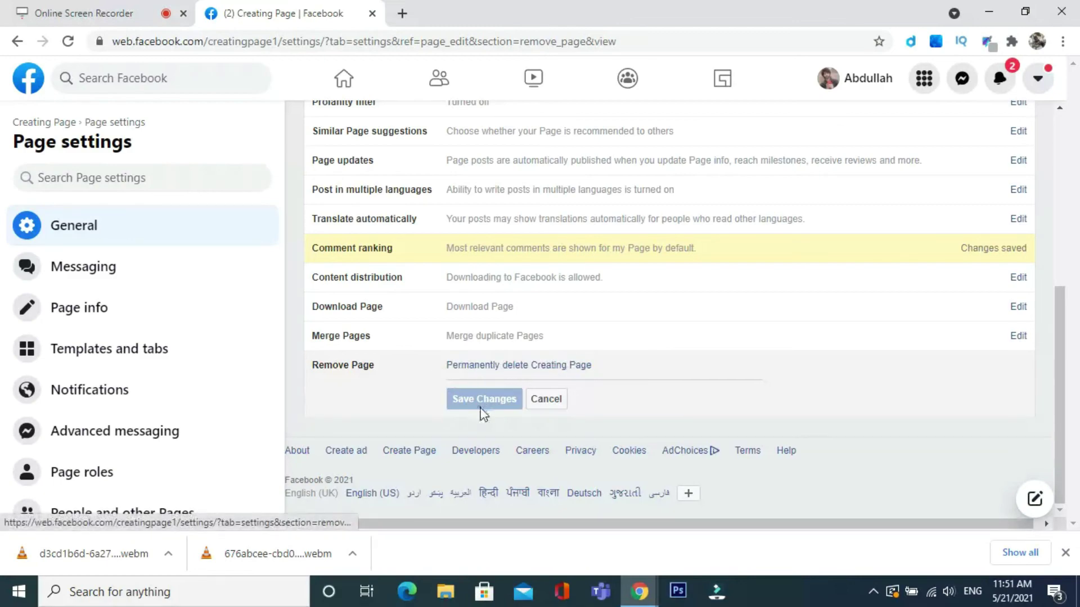
scroll(417, 432, up, 6)
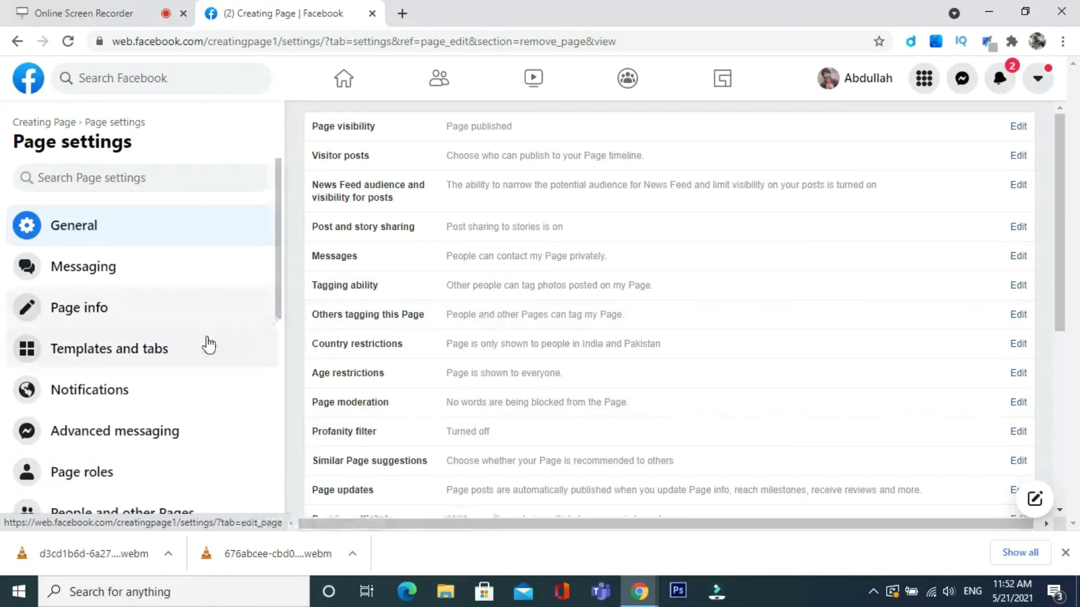
scroll(156, 330, down, 8)
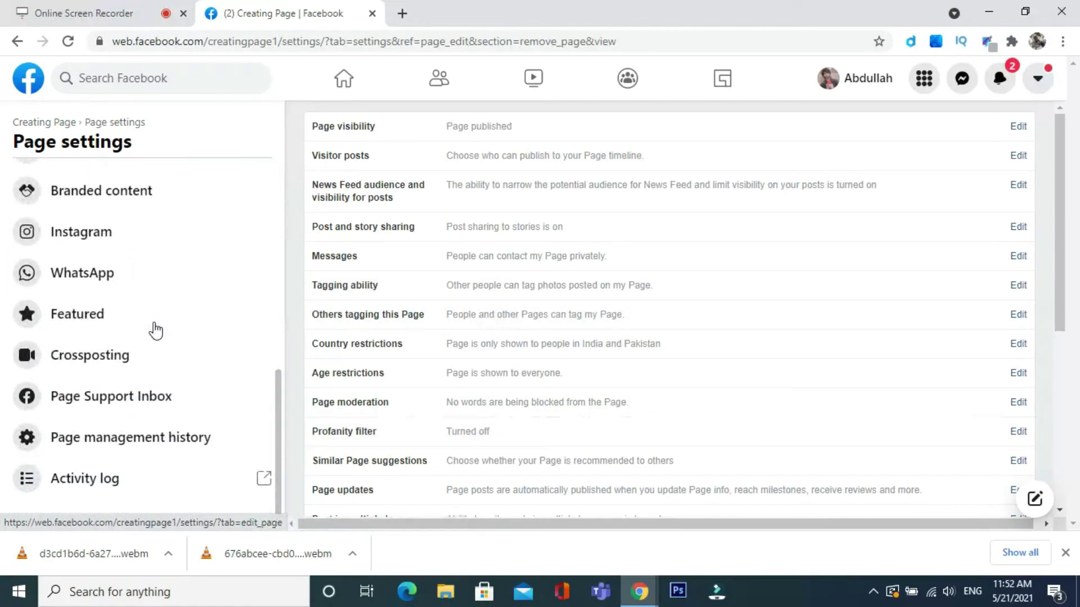
scroll(156, 331, up, 9)
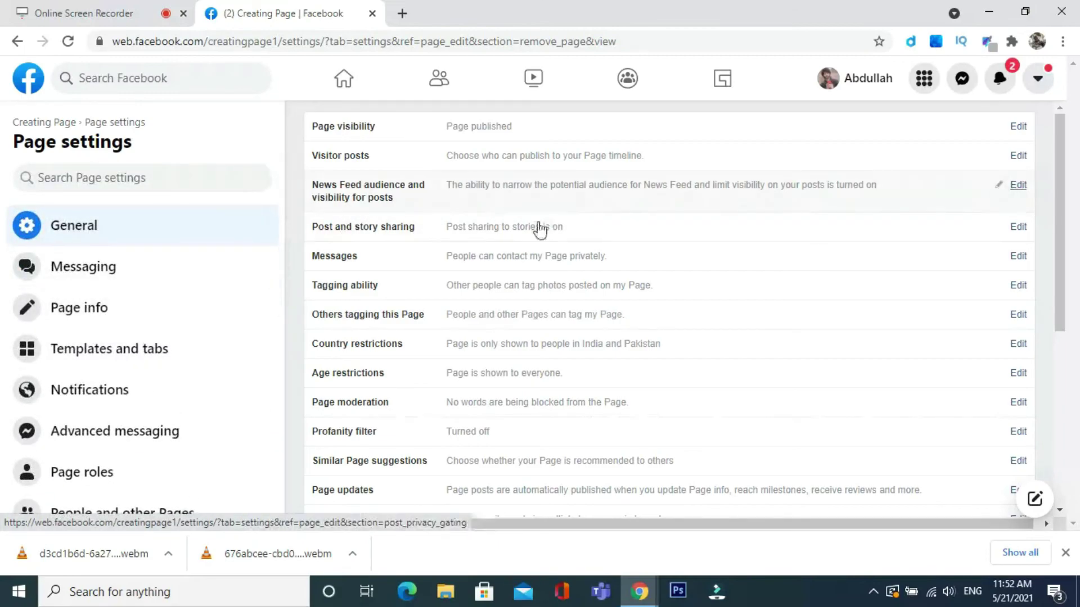
scroll(577, 277, down, 1)
scroll(578, 277, down, 4)
scroll(578, 277, up, 5)
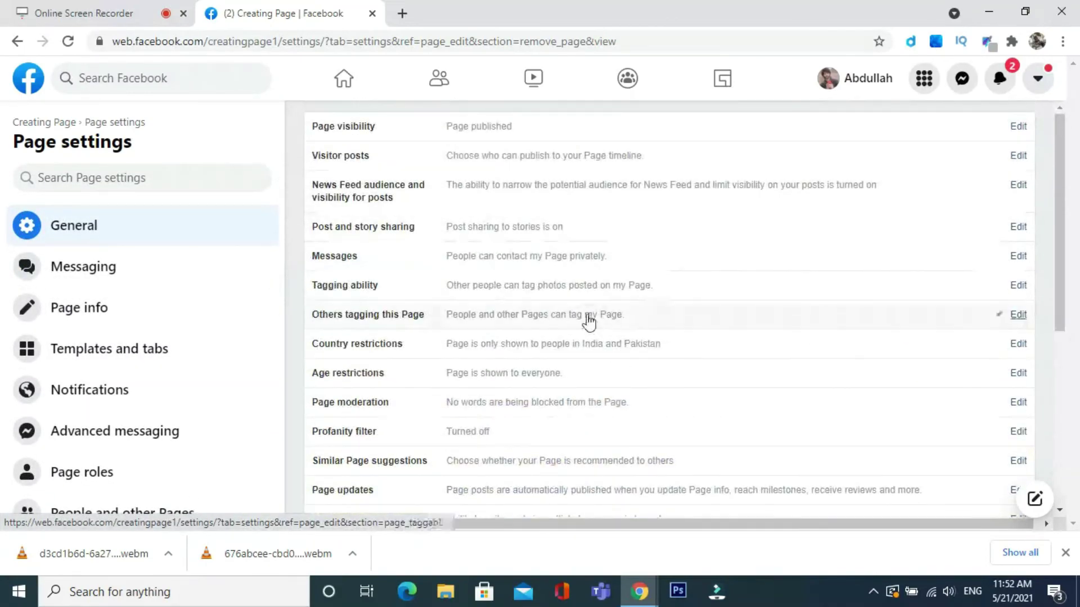